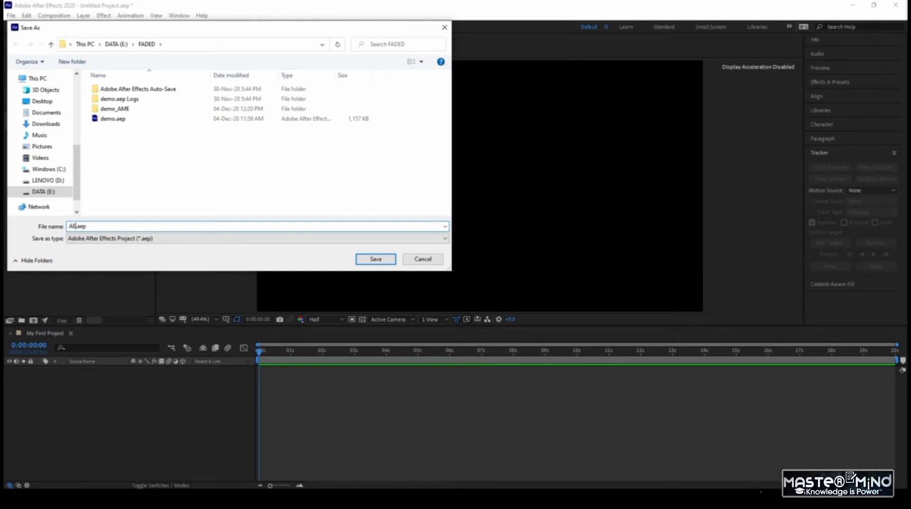
Save the project as "AE project.aep" in the FADED folder.
text(project)
click(375, 259)
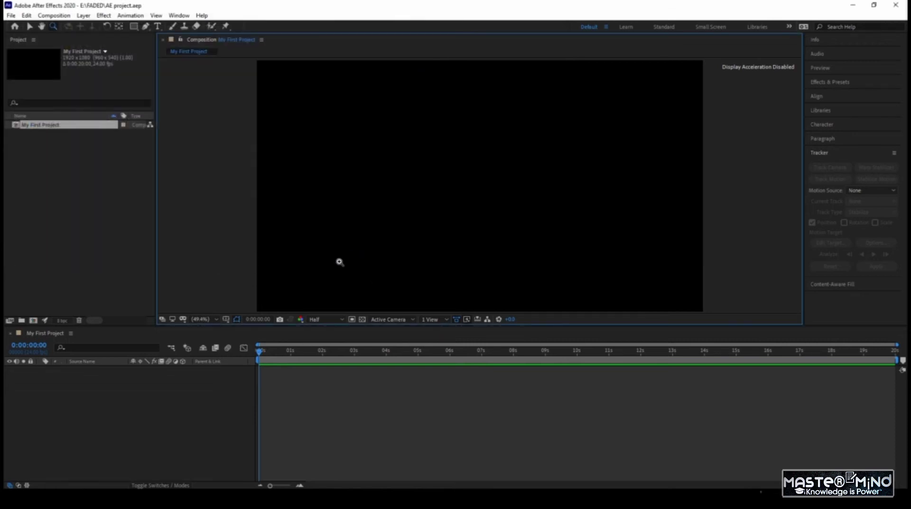
click(108, 287)
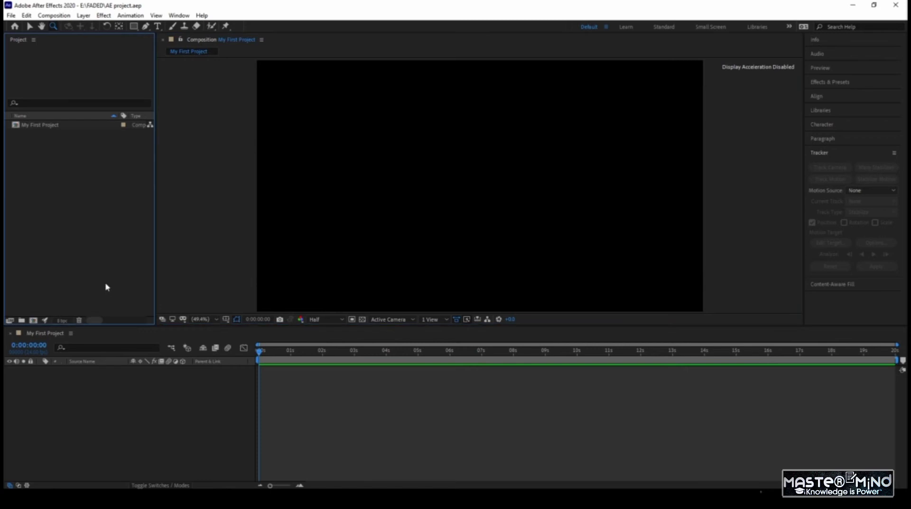
click(28, 126)
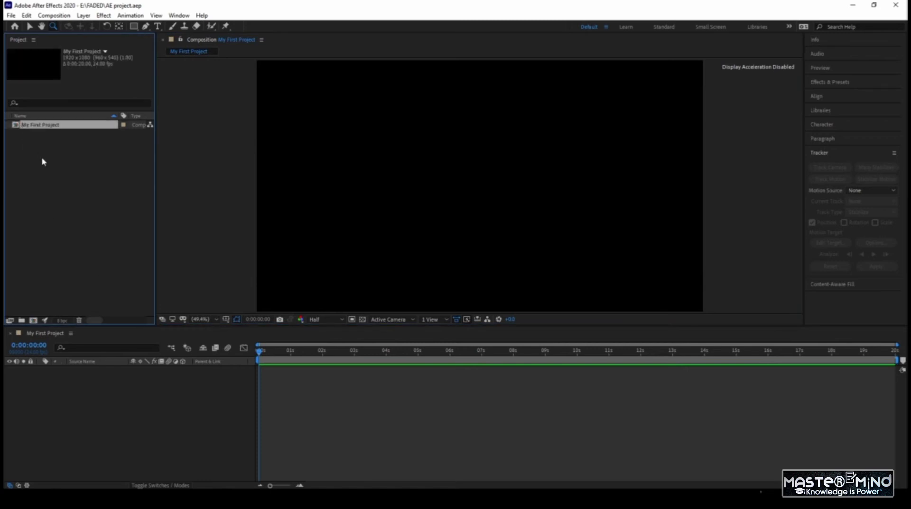
click(43, 162)
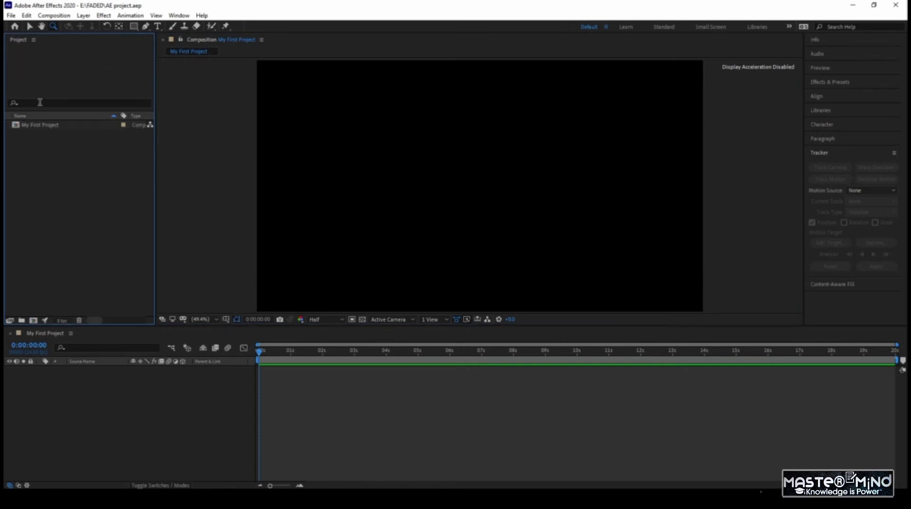
Pan the composition view with the Hand tool and magnify it to 200% with the Zoom tool.
click(42, 26)
drag(430, 189, 465, 177)
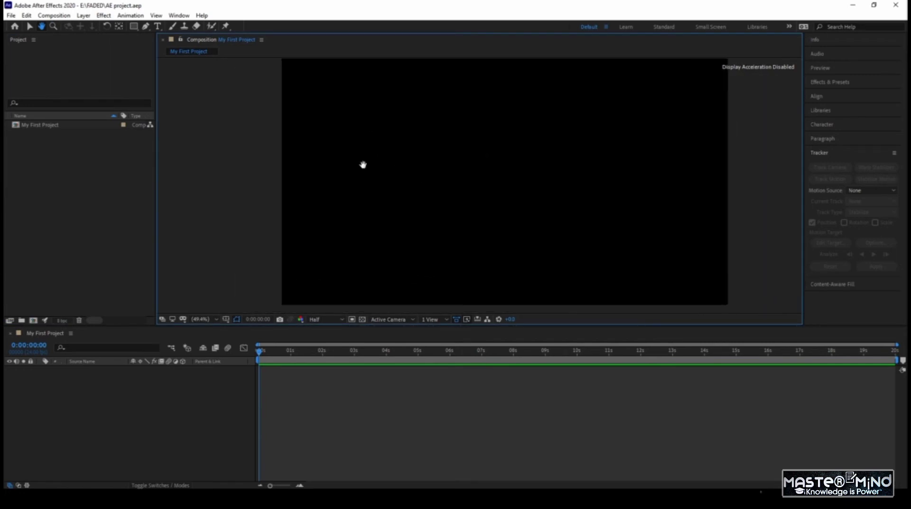
click(54, 28)
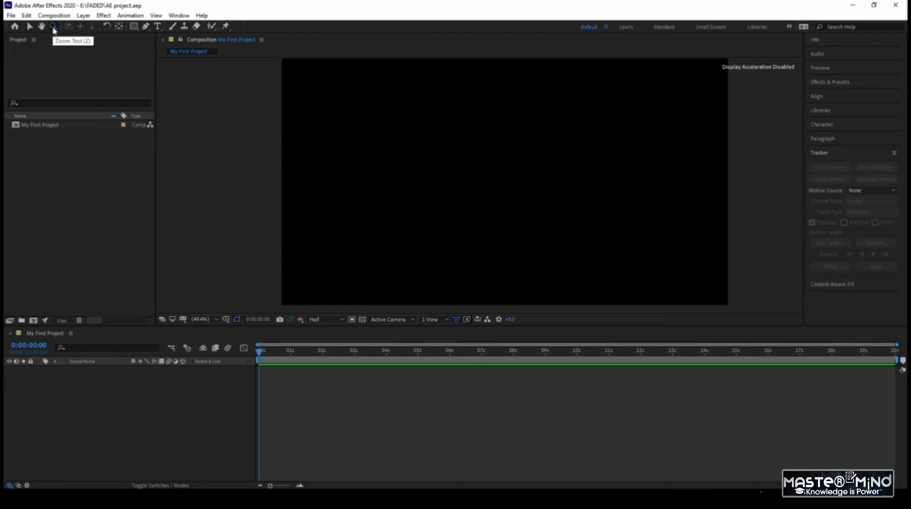
click(418, 148)
click(423, 151)
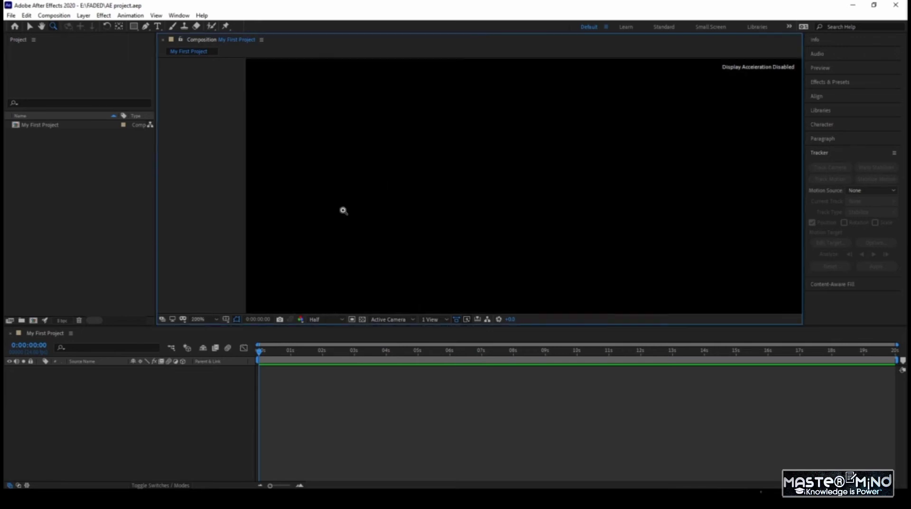
Set the composition view magnification to Fit and switch to the Selection tool.
click(205, 321)
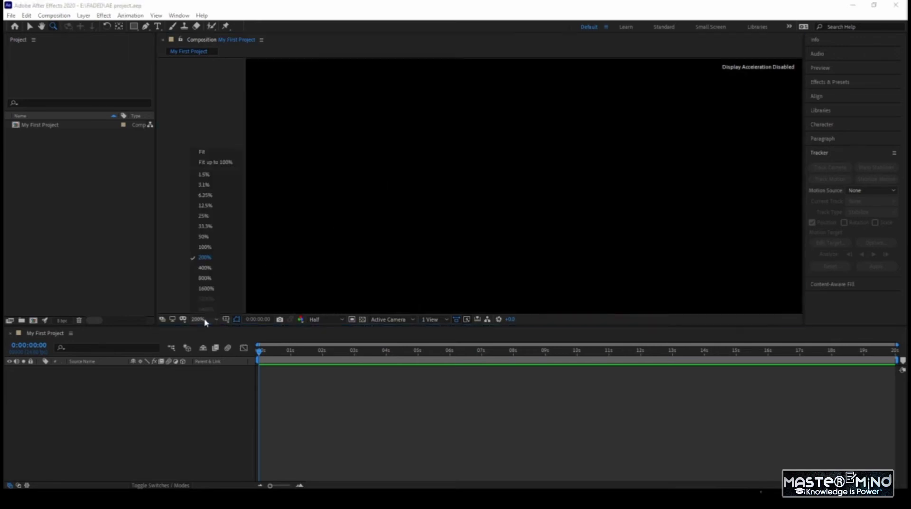
click(212, 152)
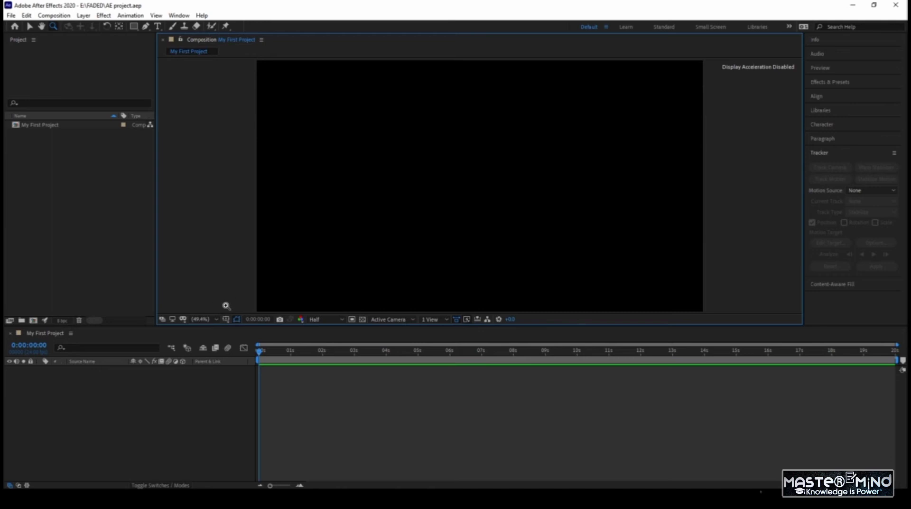
click(29, 27)
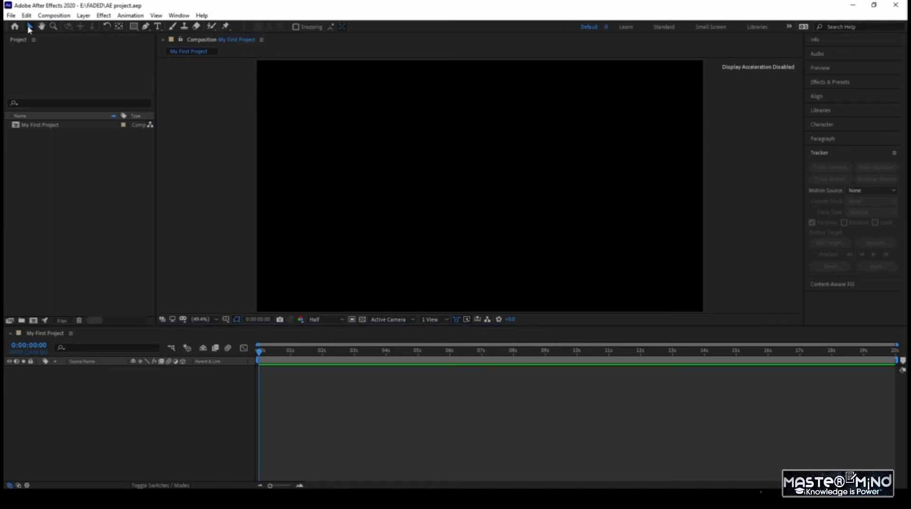
Show the Title/Action Safe overlay in the composition view, and hide it again.
click(226, 319)
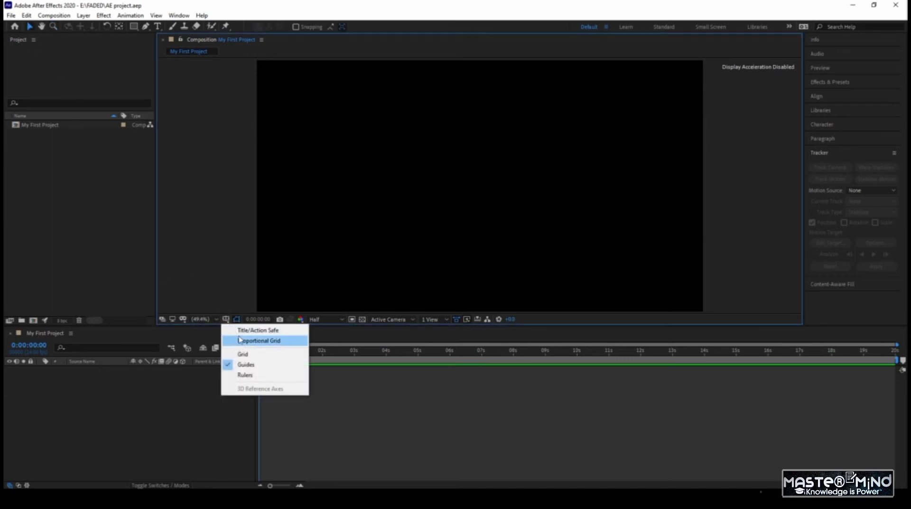
click(245, 330)
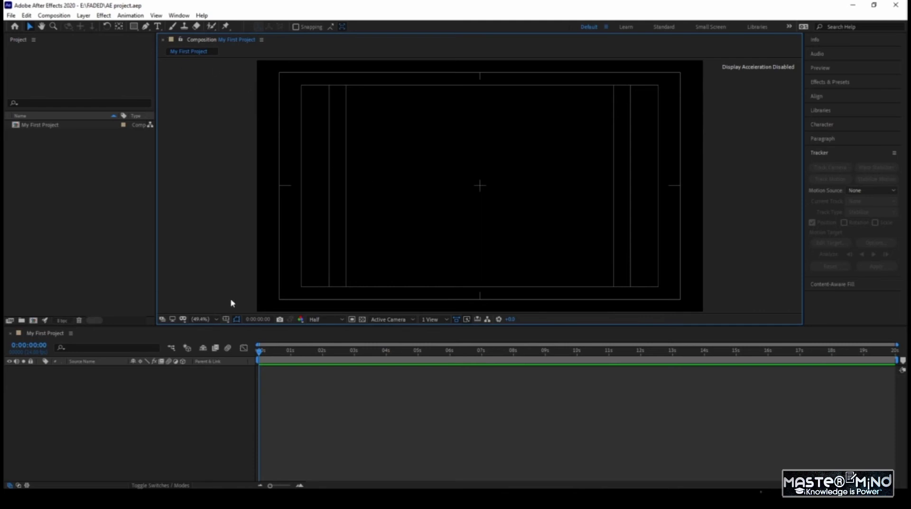
click(227, 320)
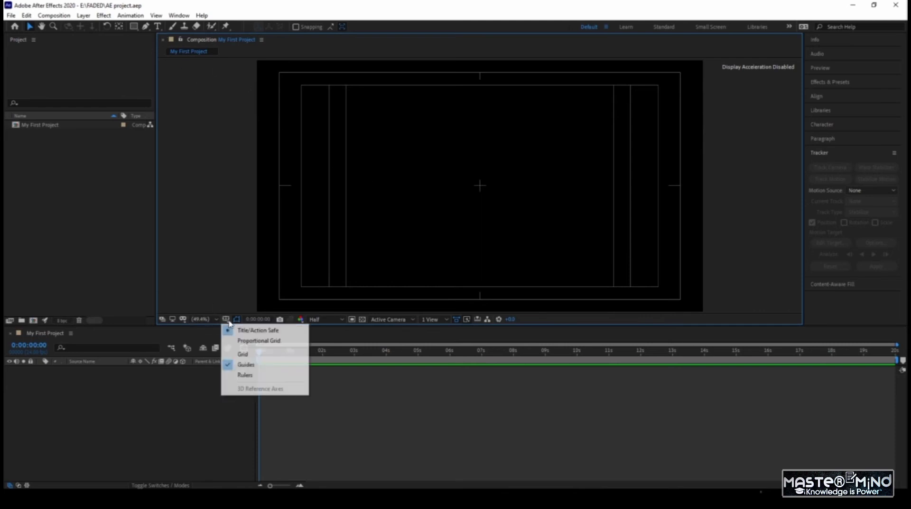
click(235, 331)
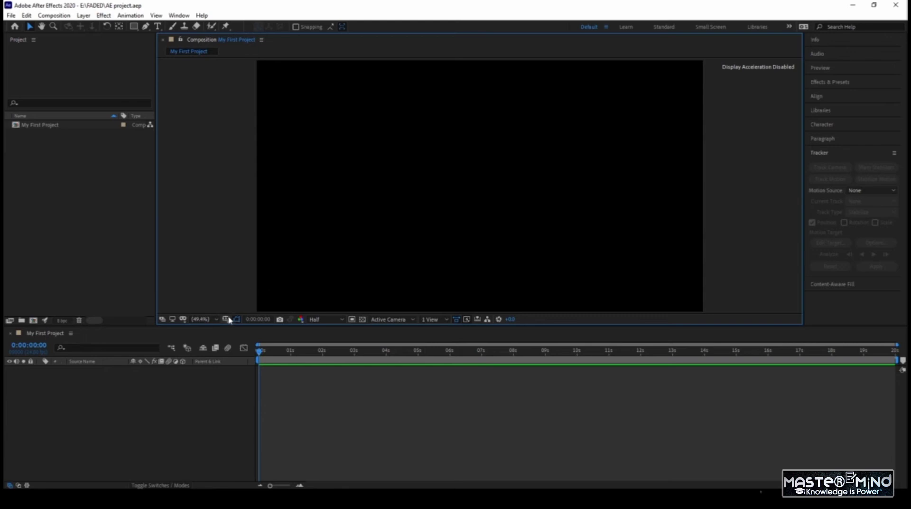
Show the grid over the composition, and turn it off again.
click(228, 320)
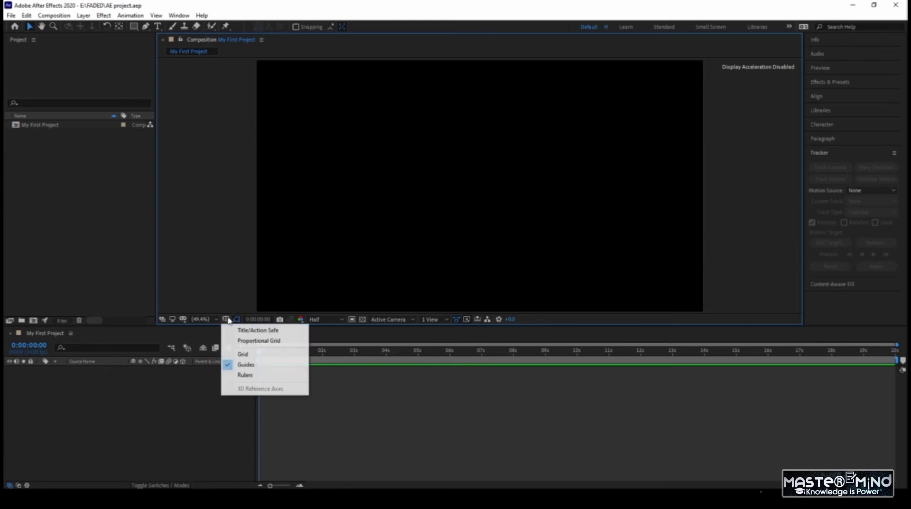
click(240, 354)
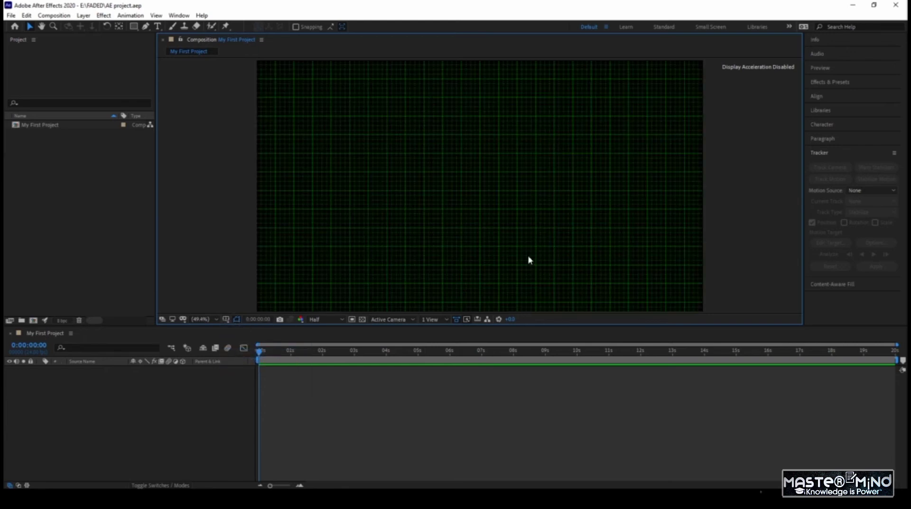
click(226, 319)
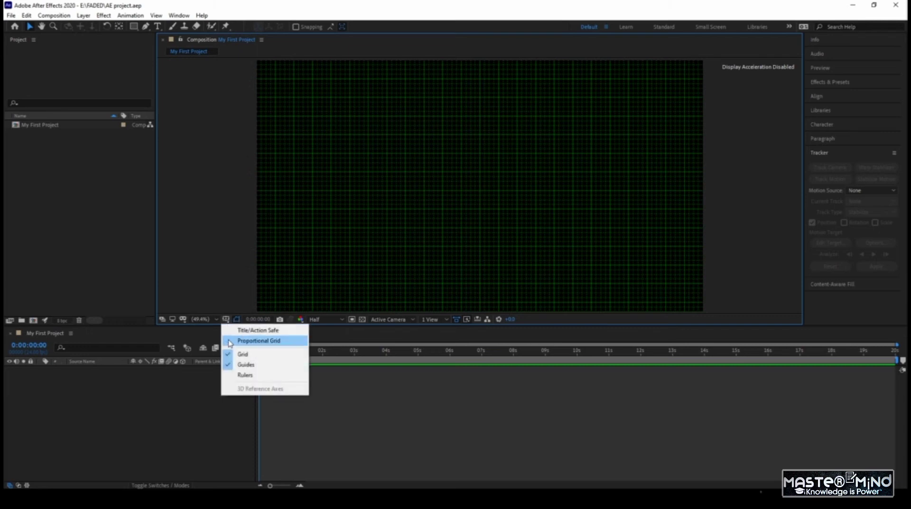
click(230, 354)
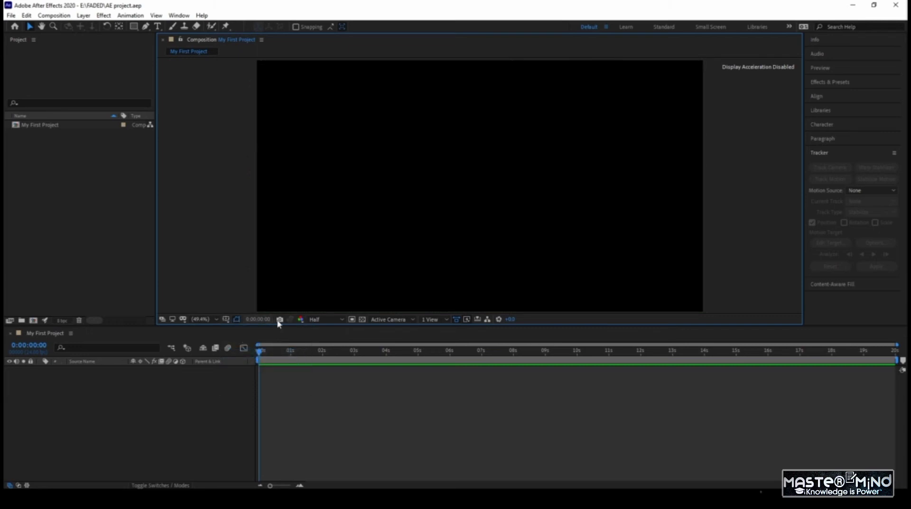
click(322, 321)
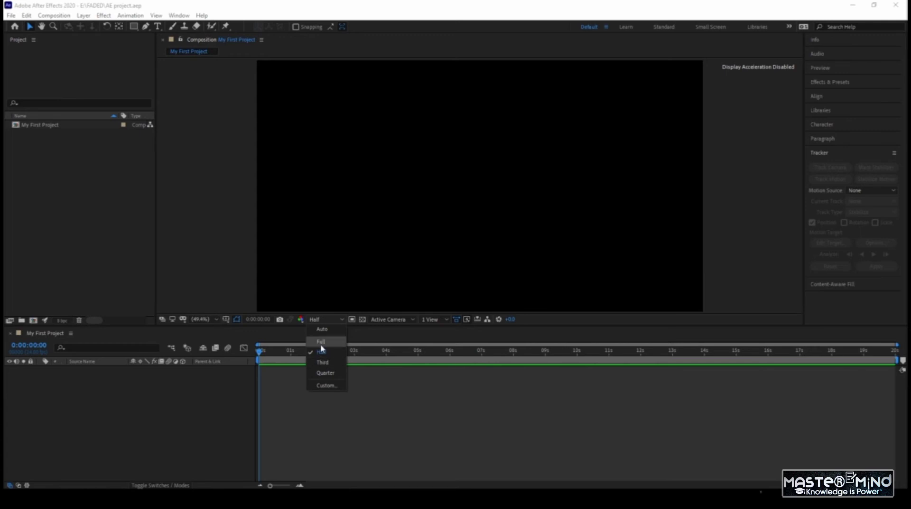
click(262, 338)
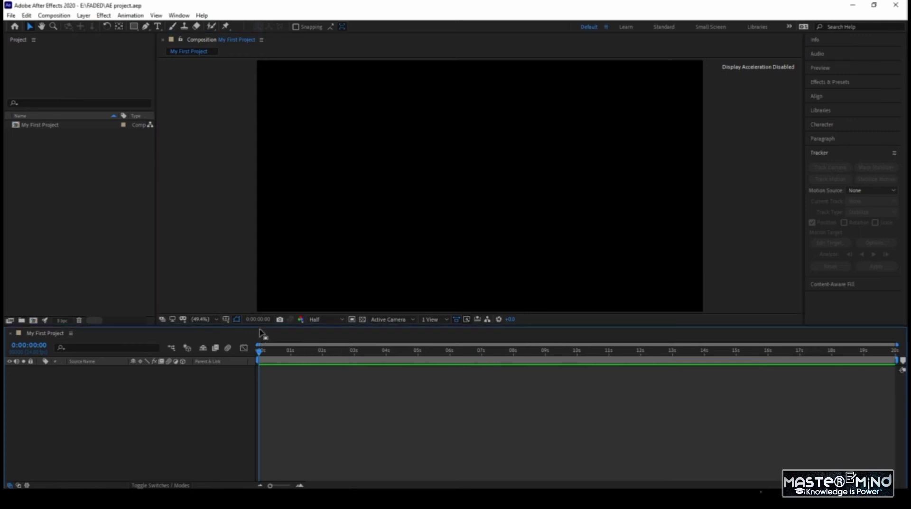
click(236, 294)
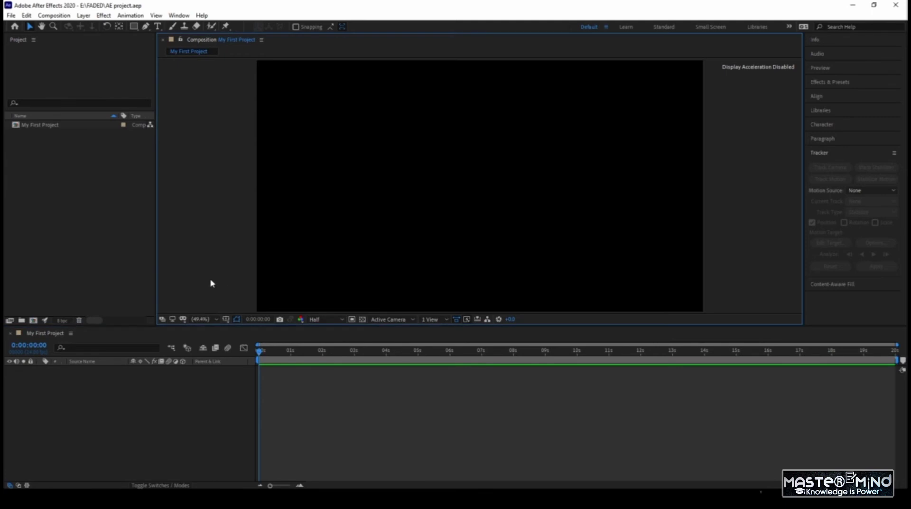
click(94, 250)
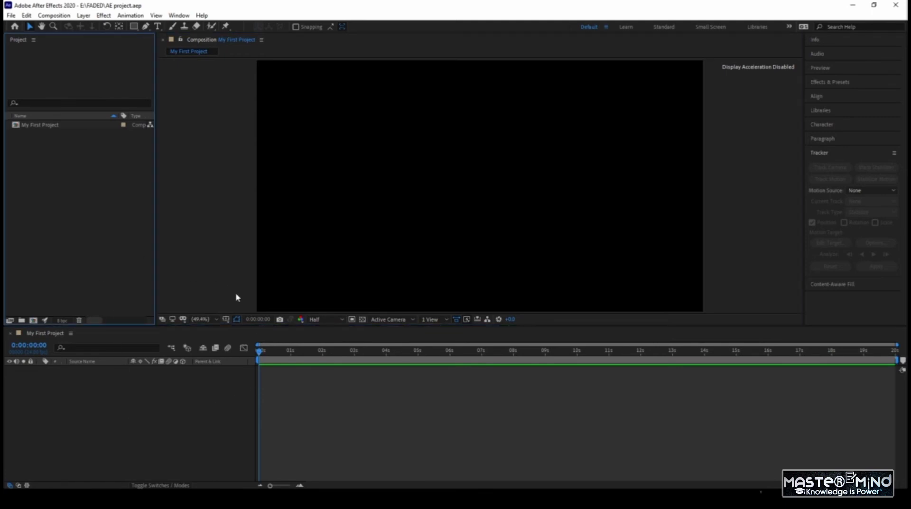
right_click(150, 390)
mouse_move(180, 284)
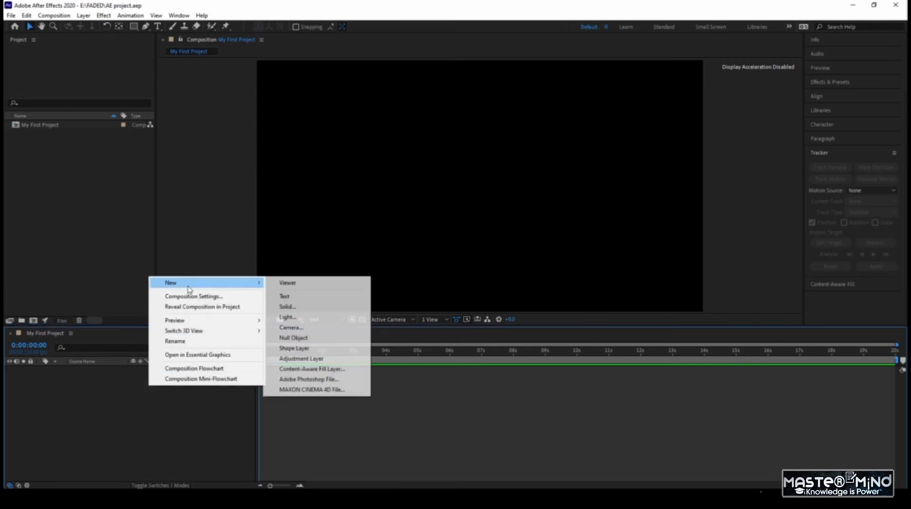
click(118, 402)
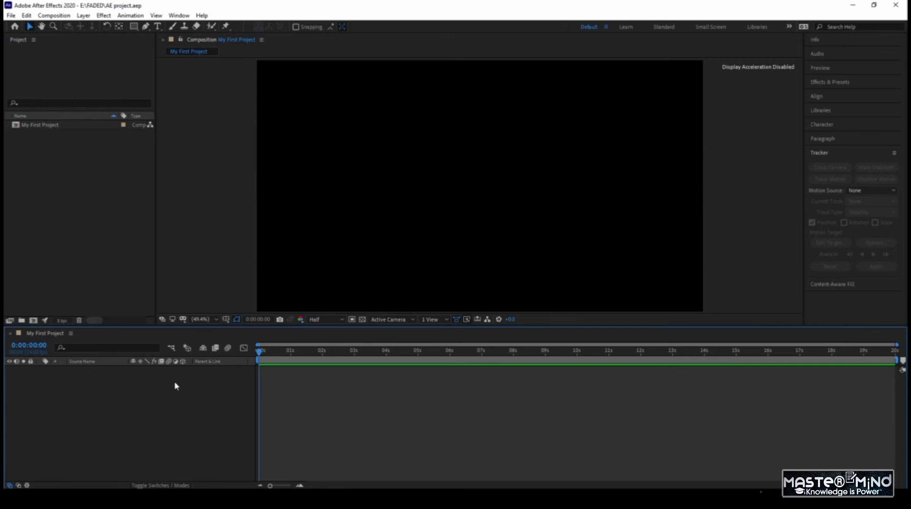
Add a muted red solid layer at 1920 × 1080 px to the My First Project composition and deselect it.
right_click(161, 417)
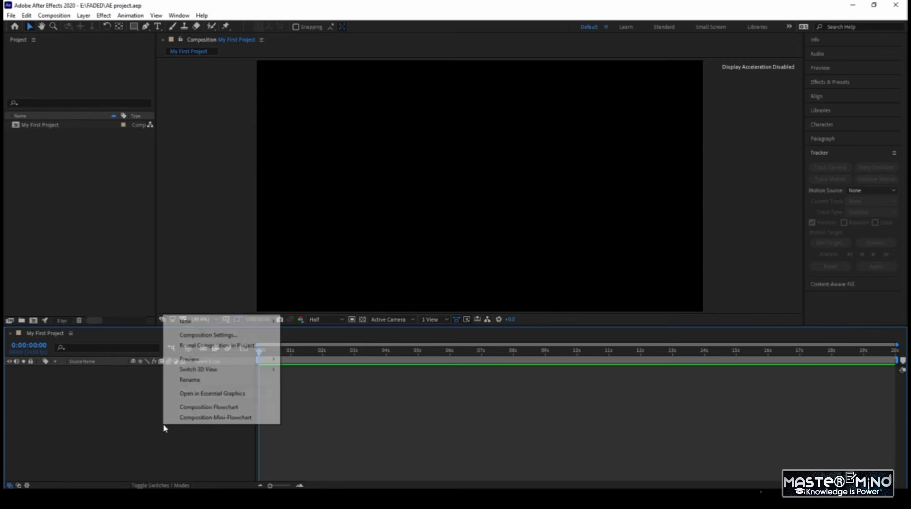
mouse_move(207, 322)
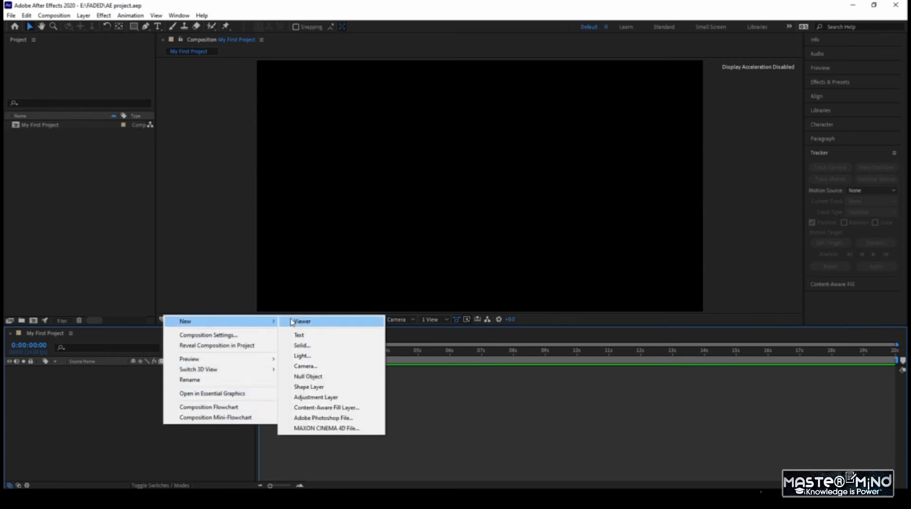
click(302, 345)
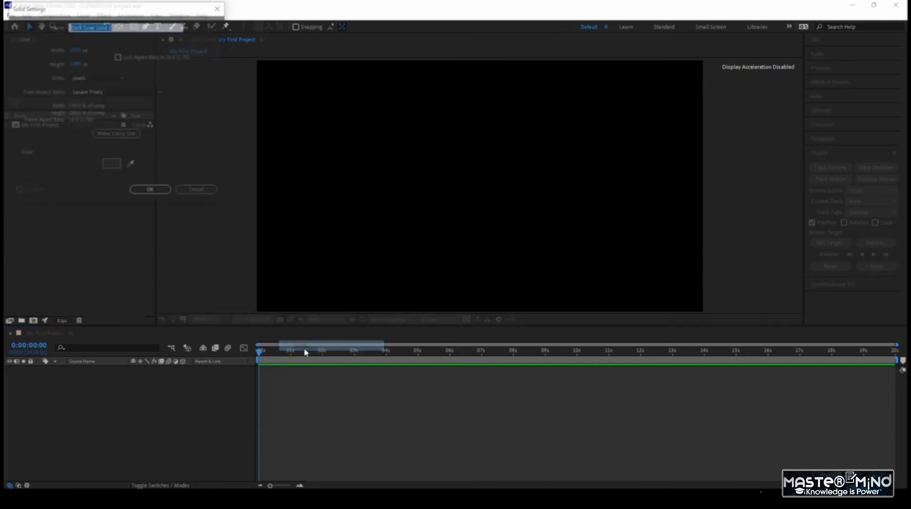
drag(149, 10, 483, 123)
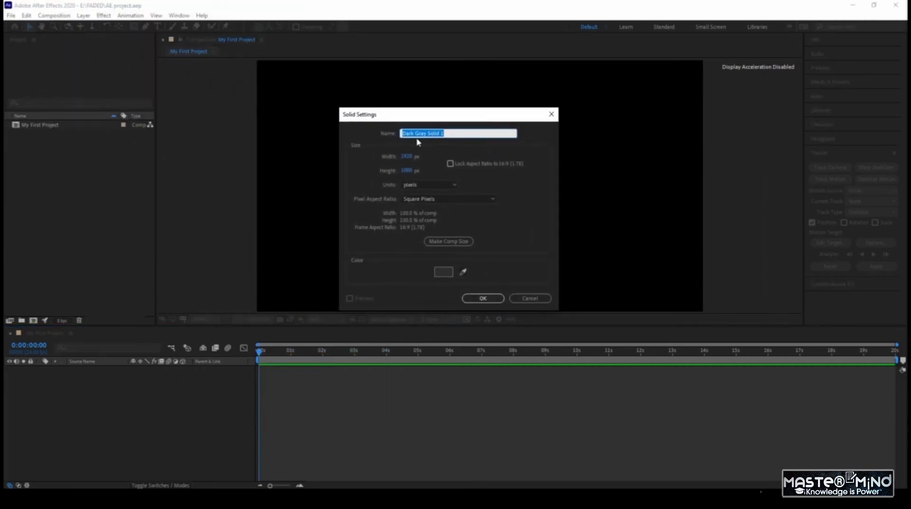
click(453, 277)
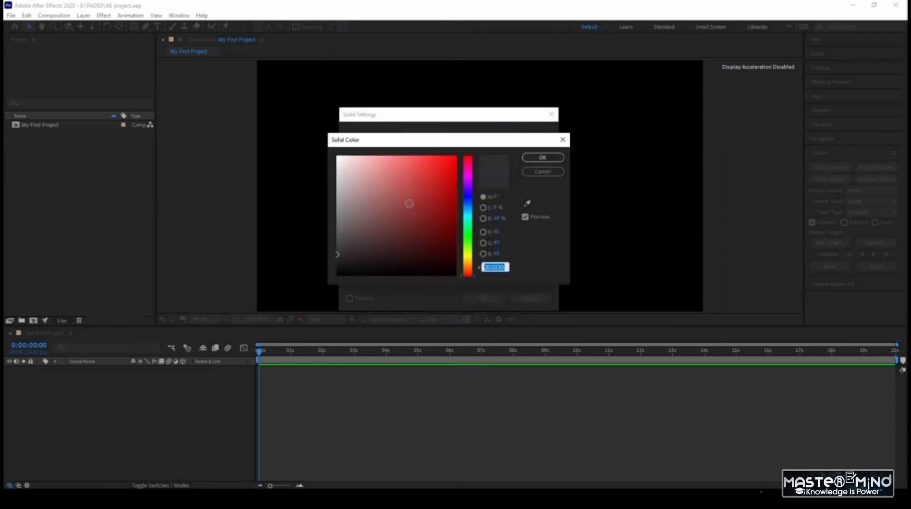
mouse_move(407, 204)
mouse_down()
mouse_move(447, 221)
mouse_move(434, 242)
mouse_move(392, 204)
mouse_move(417, 183)
mouse_move(403, 194)
mouse_move(417, 206)
mouse_up()
click(543, 158)
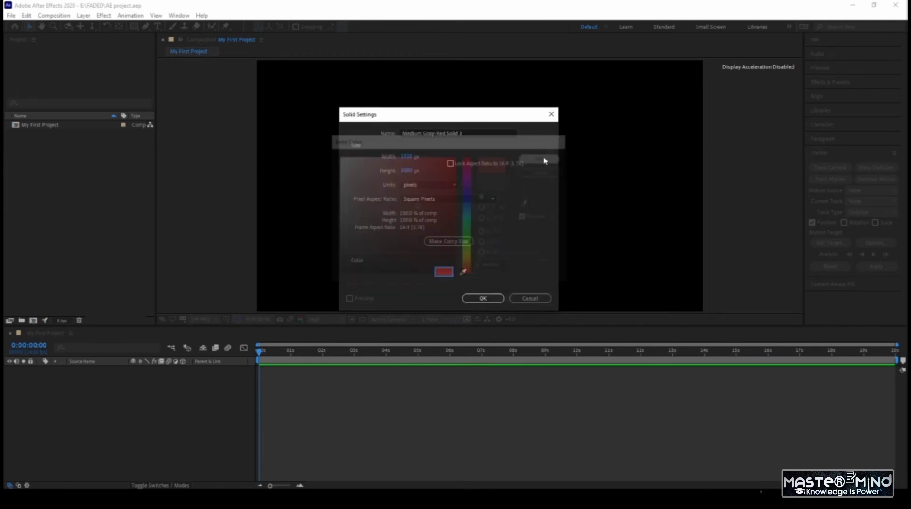
click(483, 294)
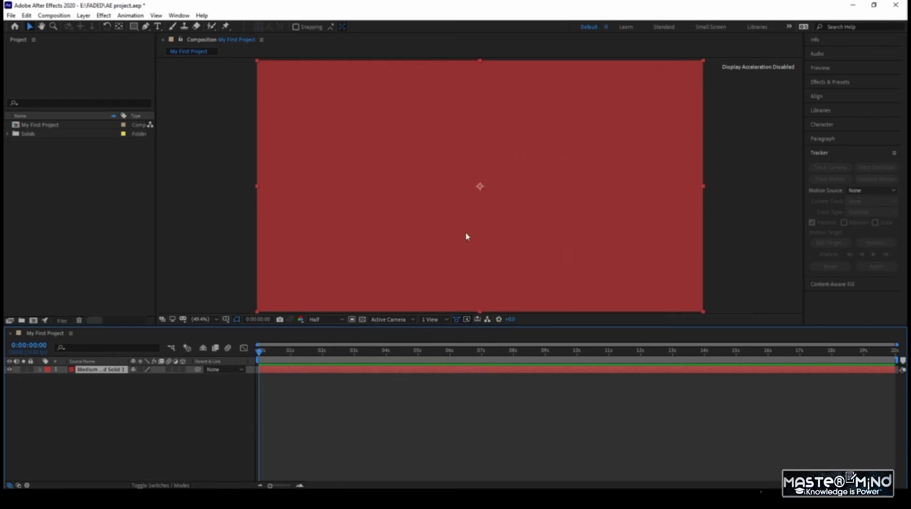
click(189, 397)
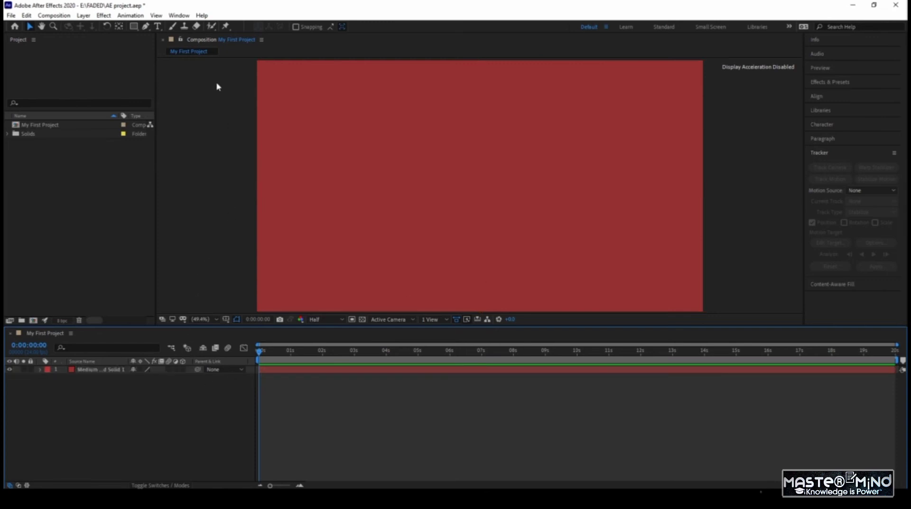
Rotate the red solid slightly clockwise around its centre with the Rotation tool.
click(135, 29)
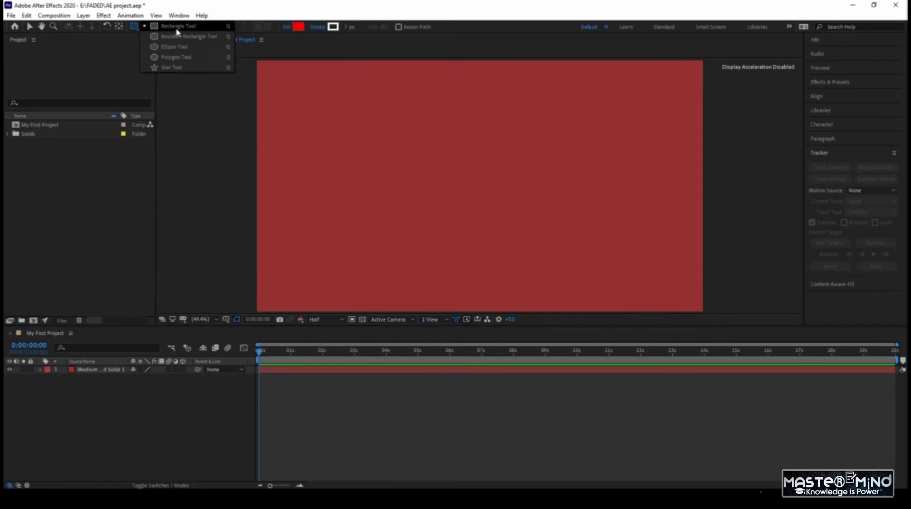
click(107, 32)
click(106, 26)
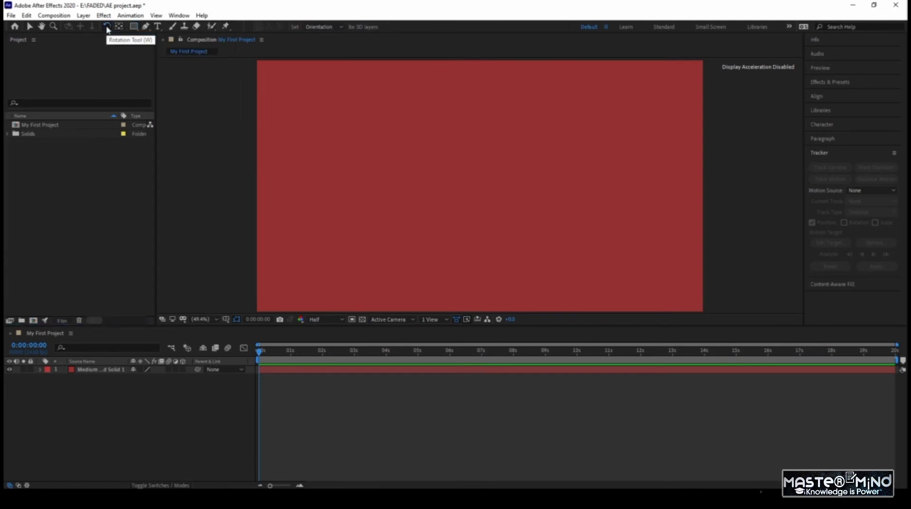
click(382, 135)
drag(382, 135, 438, 151)
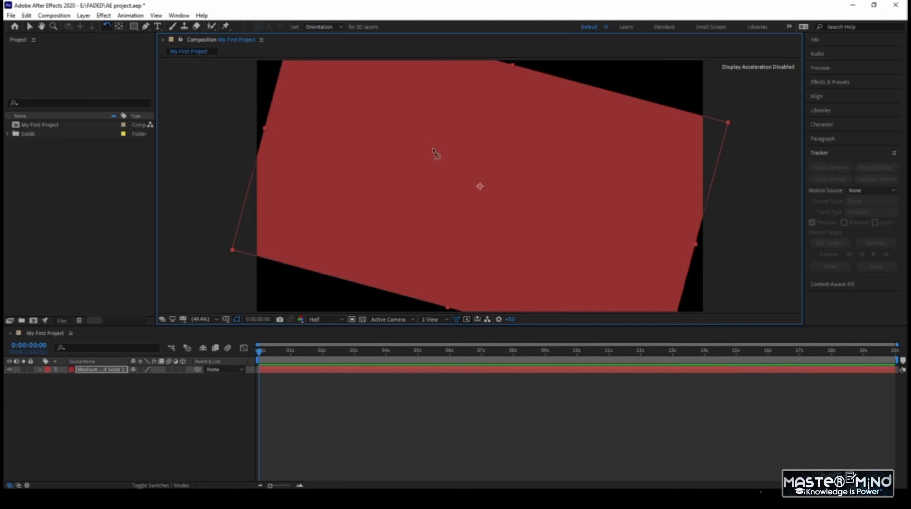
Undo the red solid's rotation and deselect its layer.
key(ctrl+z)
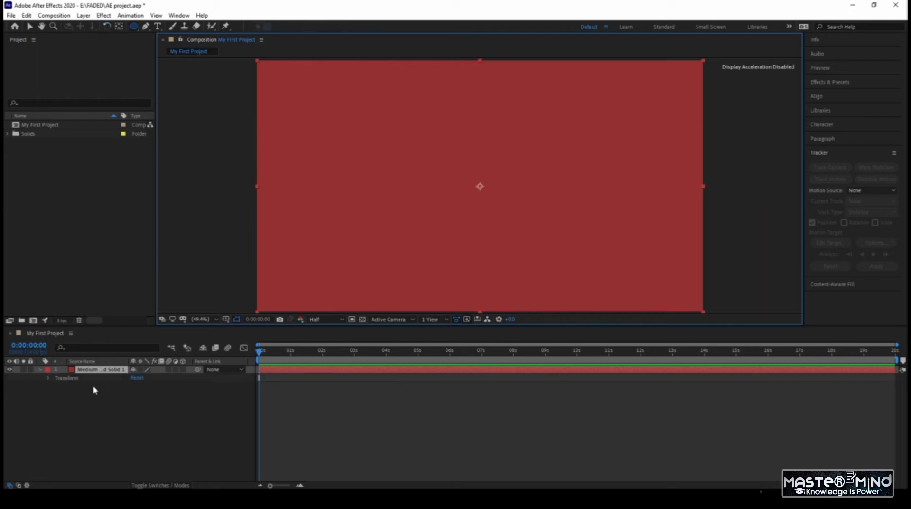
click(95, 390)
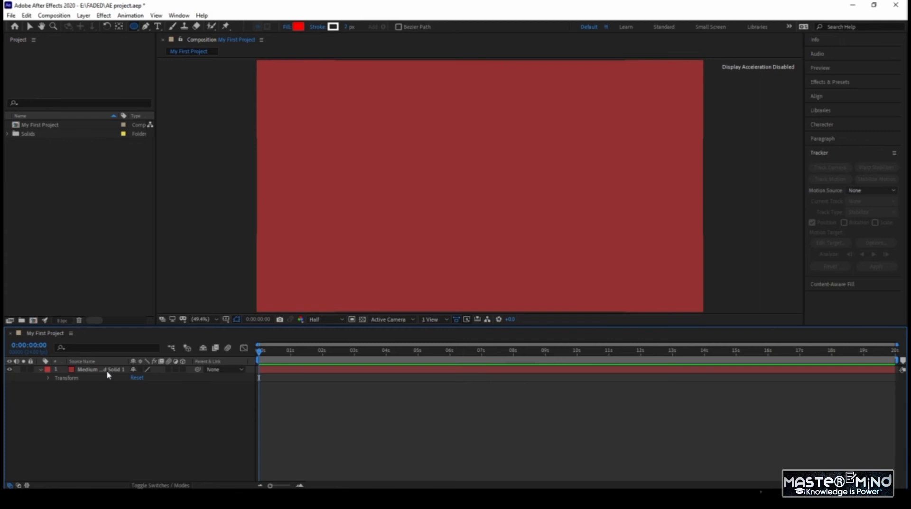
Draw a red-filled circle slightly left of the composition's centre with the Ellipse tool, as a new shape layer.
click(136, 28)
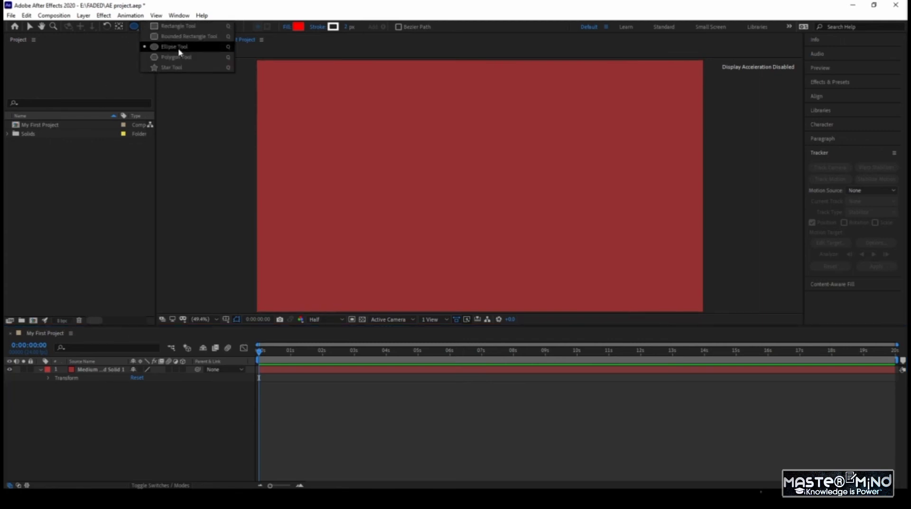
click(203, 73)
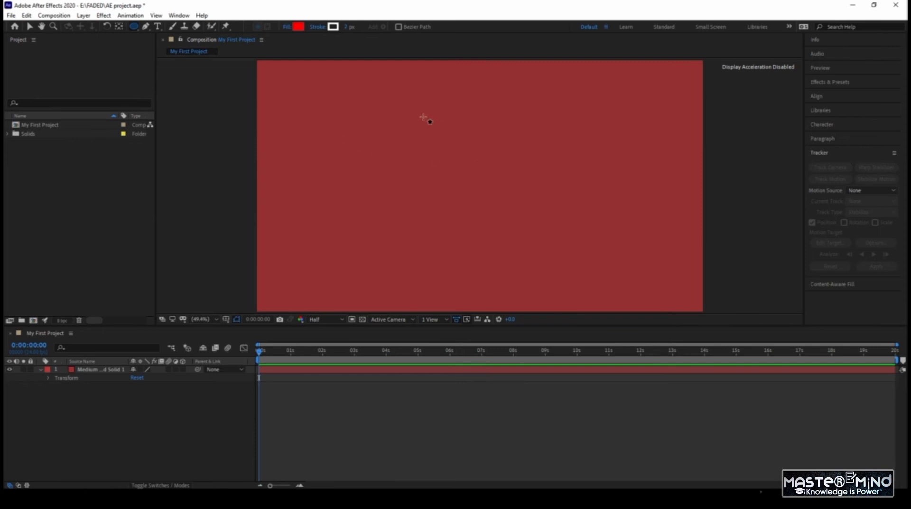
drag(393, 131, 494, 242)
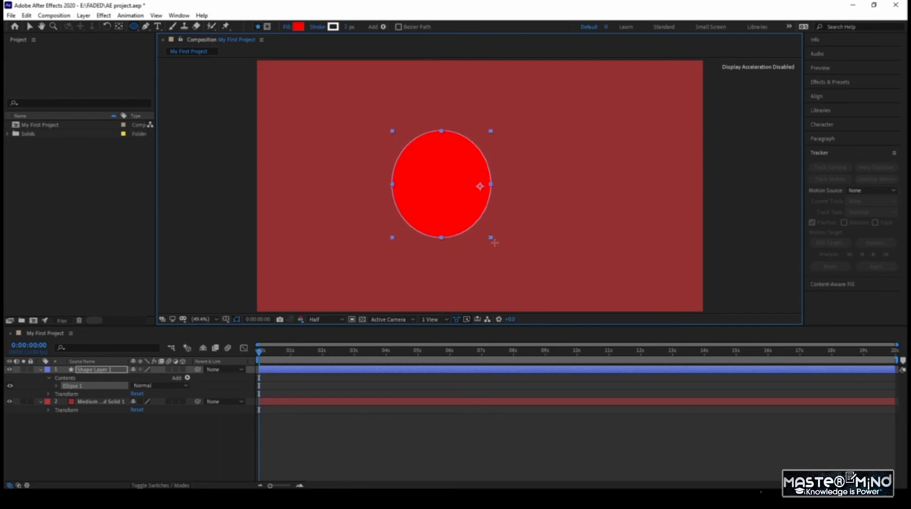
mouse_move(494, 243)
mouse_down()
mouse_move(457, 195)
mouse_move(541, 266)
mouse_move(506, 247)
mouse_move(443, 180)
mouse_move(527, 265)
mouse_move(500, 216)
mouse_move(476, 212)
mouse_move(506, 235)
mouse_up()
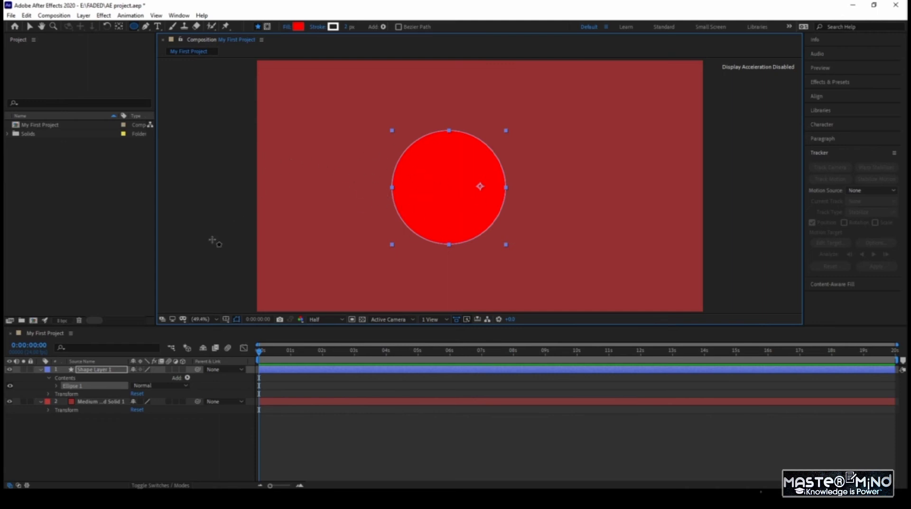
Change the circle's fill colour to the muted purple 736DA8.
click(298, 27)
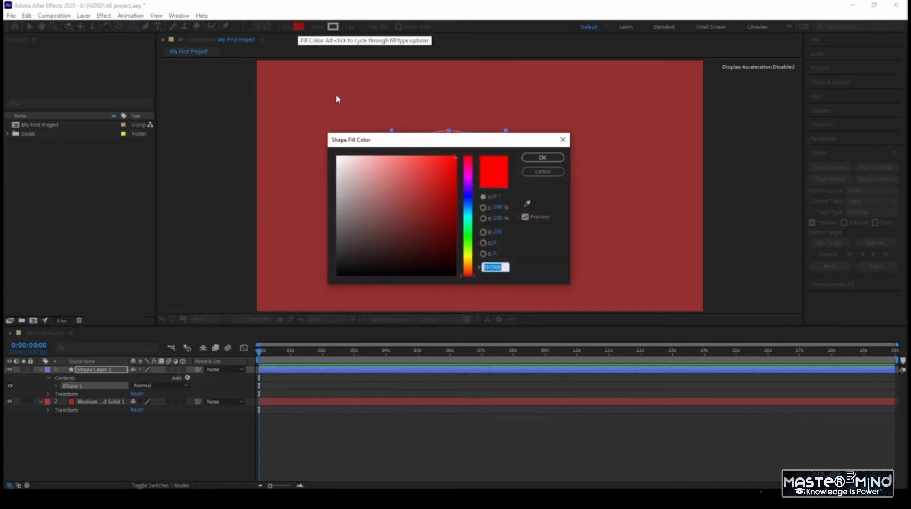
mouse_move(445, 208)
mouse_down()
mouse_move(405, 228)
mouse_move(389, 179)
mouse_move(422, 194)
mouse_move(456, 168)
mouse_move(442, 260)
mouse_move(373, 238)
mouse_move(358, 211)
mouse_up()
mouse_move(468, 226)
mouse_down()
mouse_move(470, 236)
mouse_move(470, 175)
mouse_move(470, 235)
mouse_move(470, 194)
mouse_up()
mouse_move(409, 225)
mouse_down()
mouse_move(359, 220)
mouse_move(370, 192)
mouse_move(379, 197)
mouse_up()
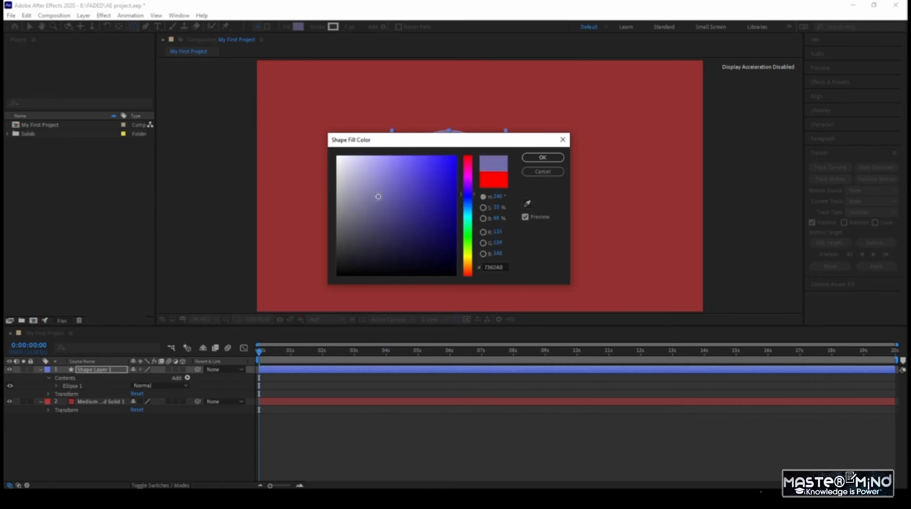
click(541, 158)
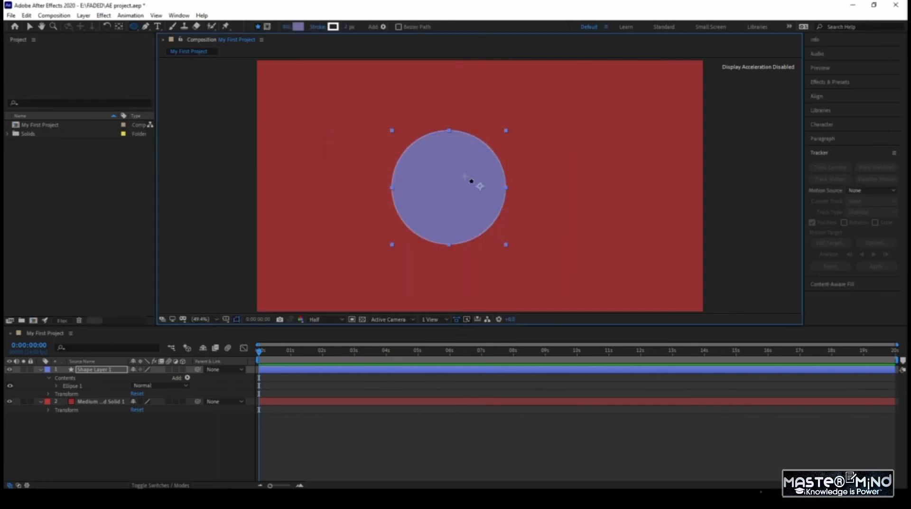
Deselect the circle and collapse the properties of both the shape layer and the red solid layer.
click(68, 434)
click(50, 380)
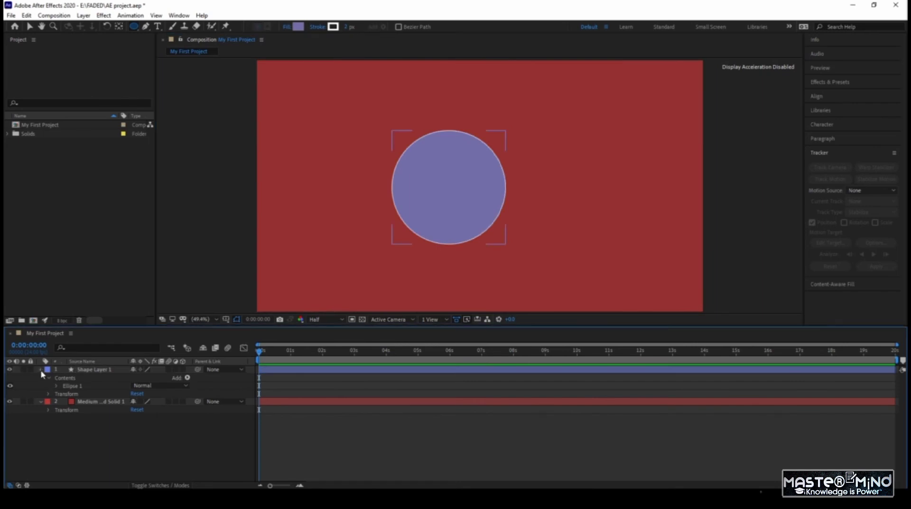
click(41, 370)
click(42, 378)
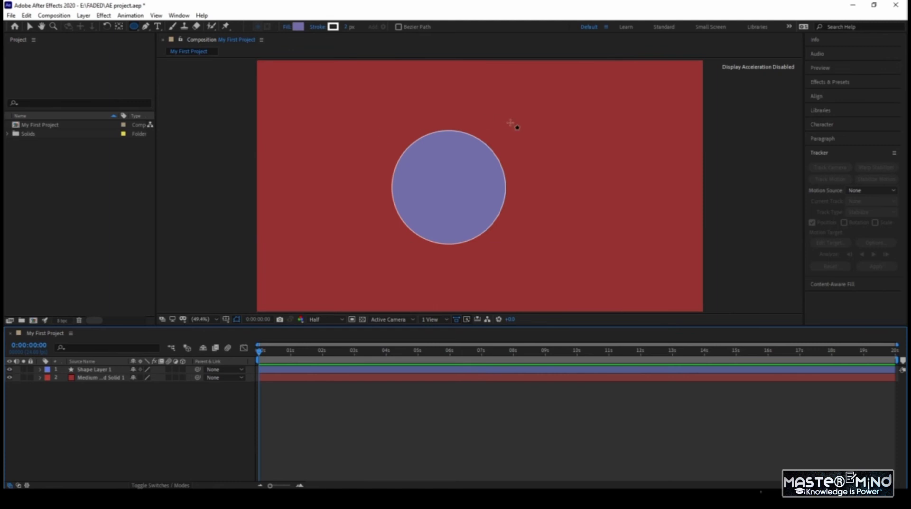
Move the circle's shape layer below the red solid layer, and return it to the top of the layer stack.
click(84, 370)
click(97, 375)
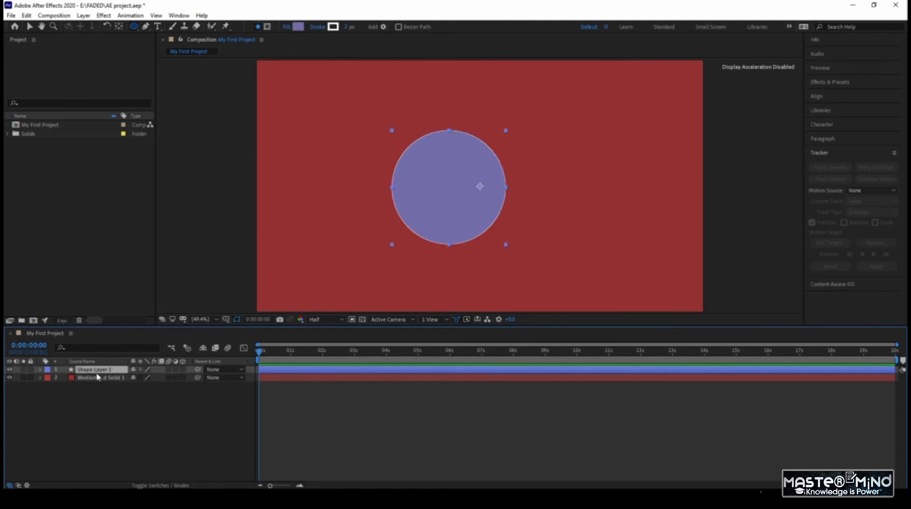
click(97, 370)
drag(100, 373, 101, 387)
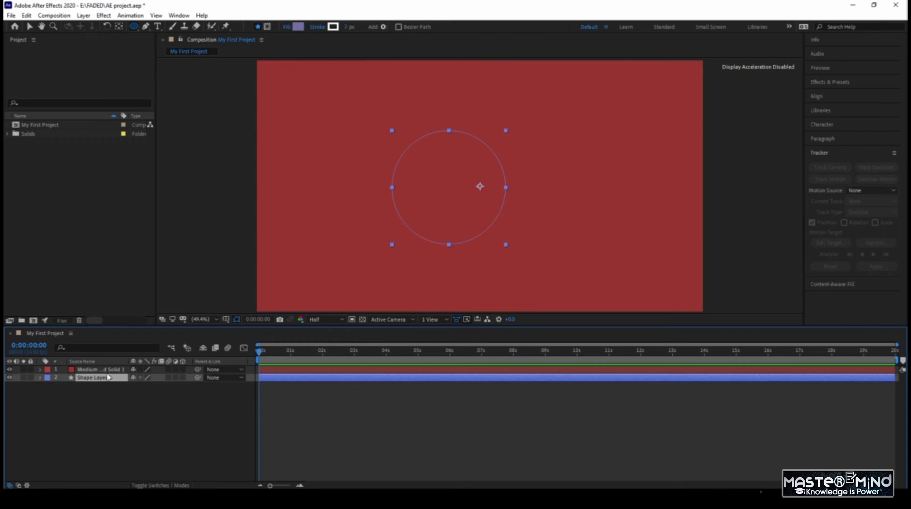
click(103, 389)
drag(93, 379, 97, 369)
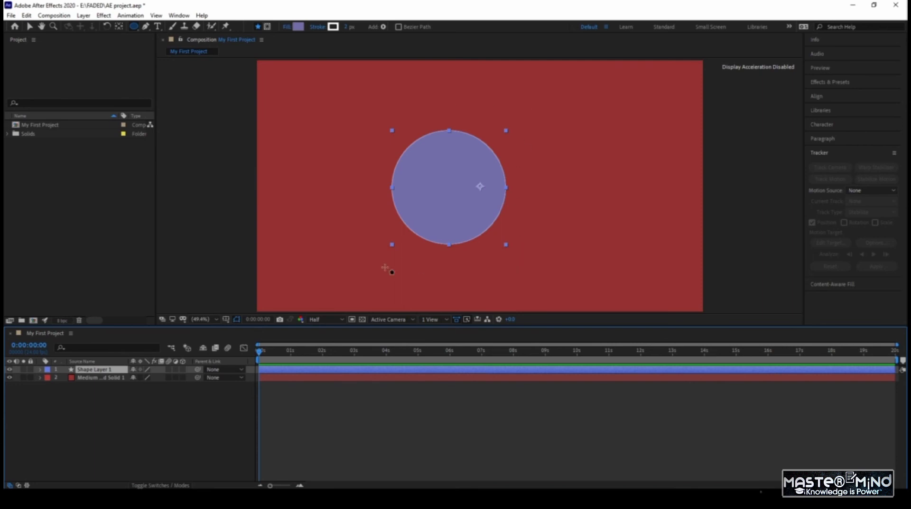
click(41, 370)
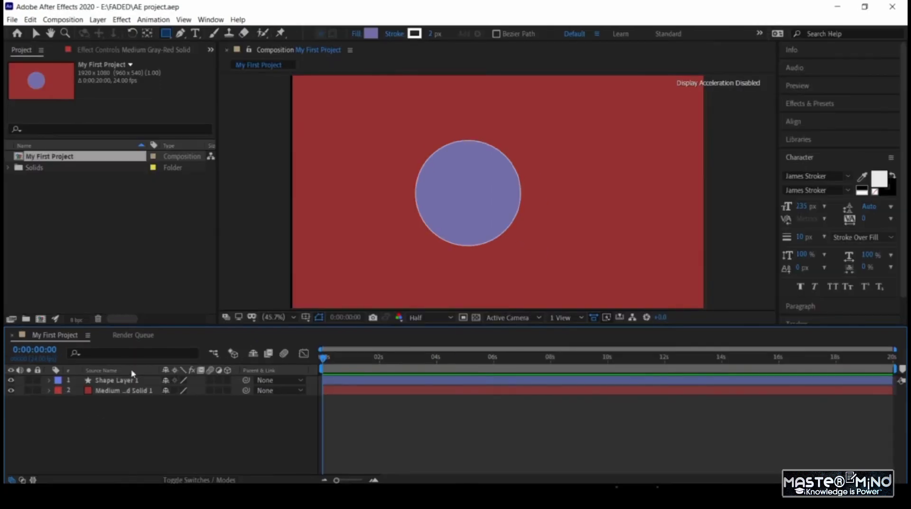
click(130, 381)
click(128, 390)
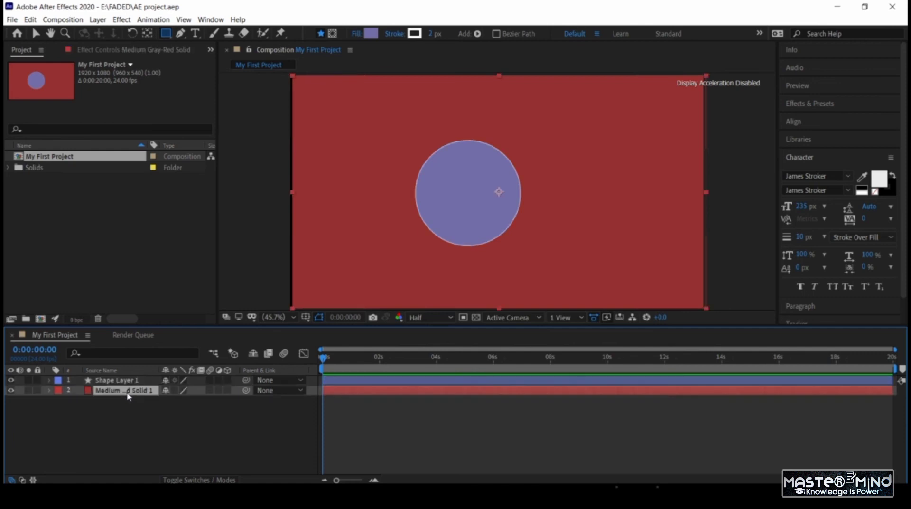
click(128, 442)
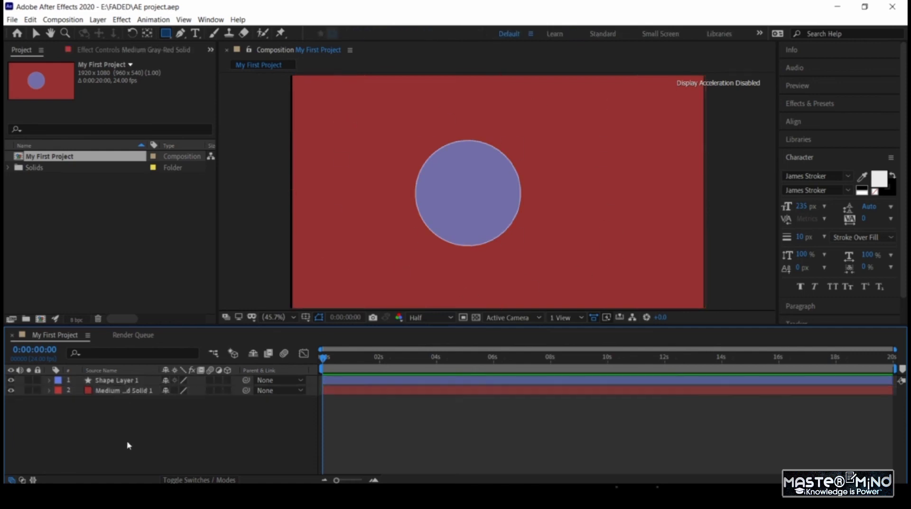
Expand the red solid layer's Transform properties.
click(49, 390)
click(49, 390)
click(49, 390)
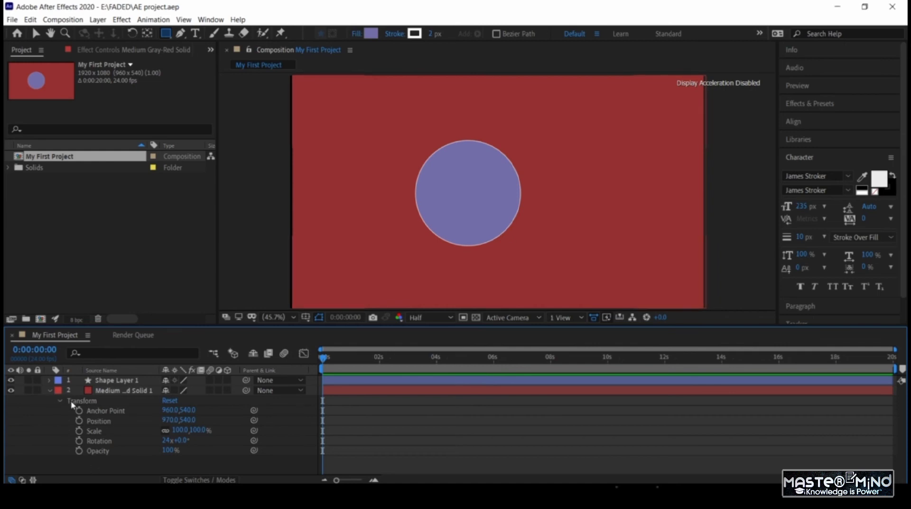
click(60, 401)
click(116, 381)
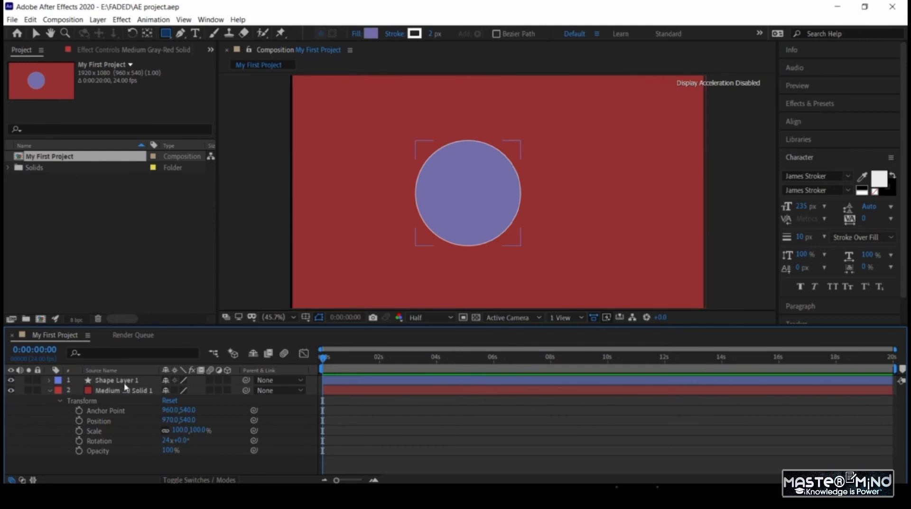
click(125, 391)
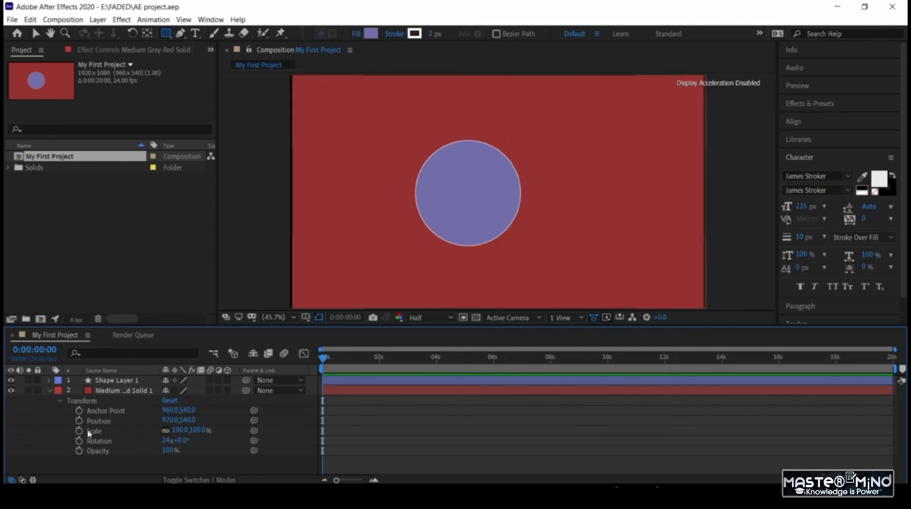
Try offsetting the red solid by changing its Position to 1025, 609, and undo the move.
click(109, 412)
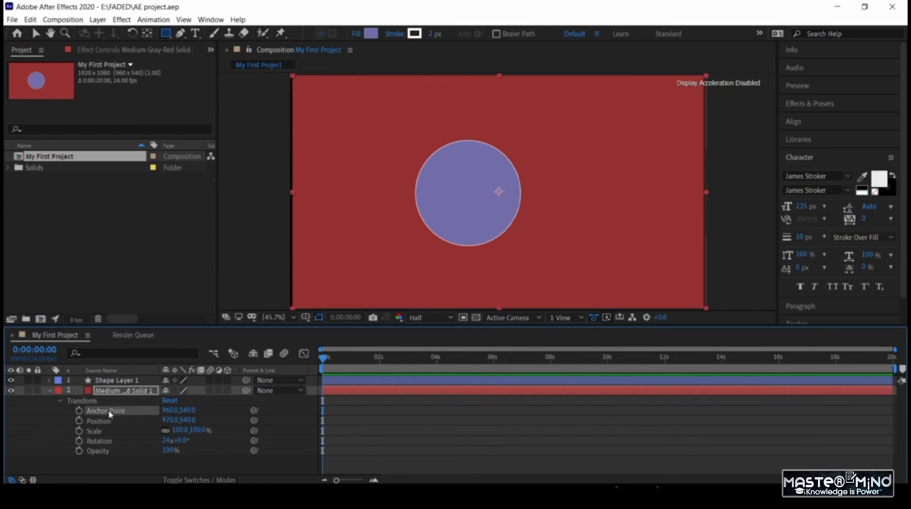
click(114, 420)
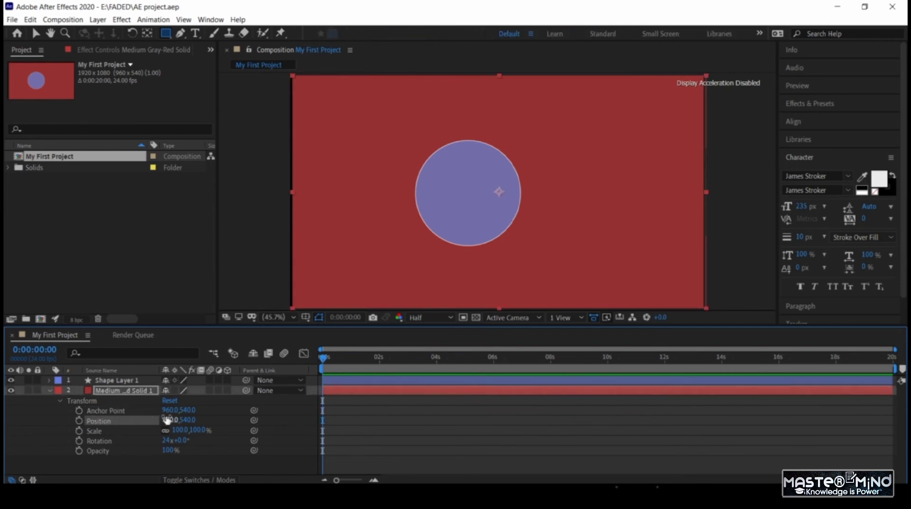
drag(167, 418, 240, 416)
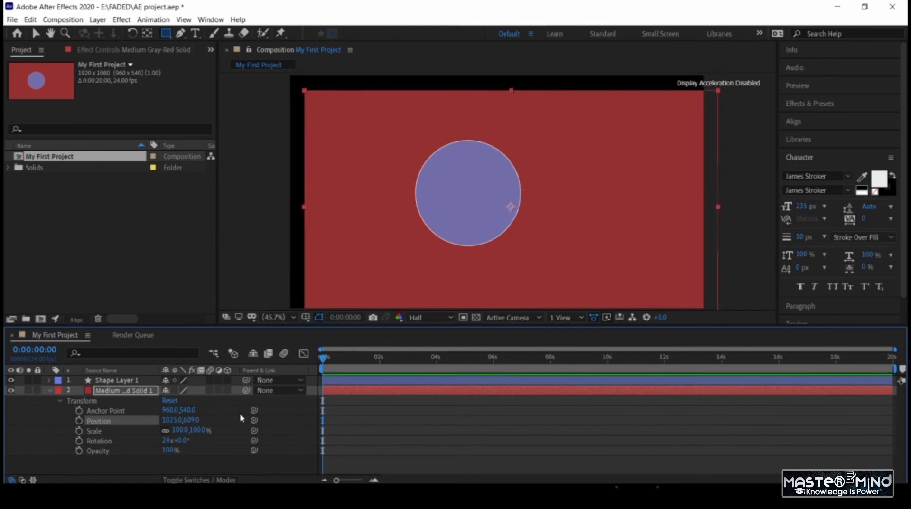
key(ctrl+z)
key(ctrl+z)
key(ctrl+z)
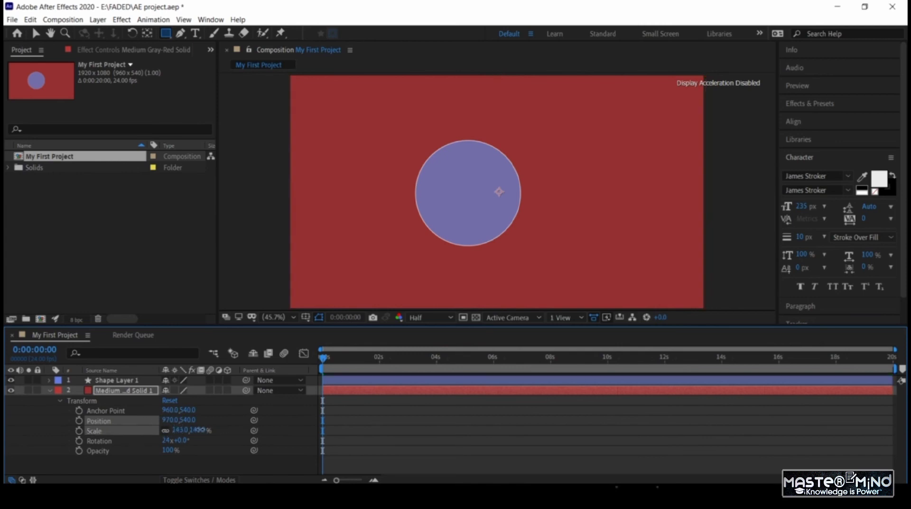
Try scaling the red solid to 74% and rotating it to 24x+16°, and undo both changes.
drag(194, 430, 151, 433)
key(ctrl+z)
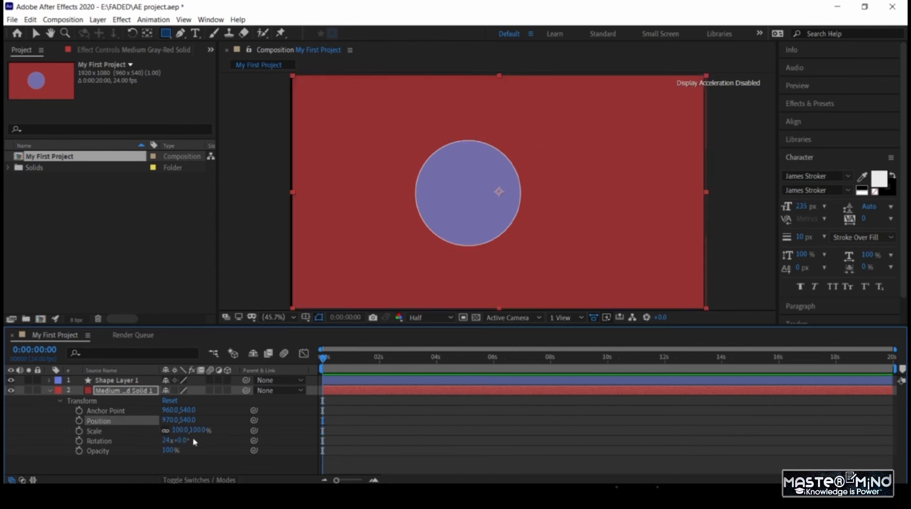
drag(179, 431, 194, 444)
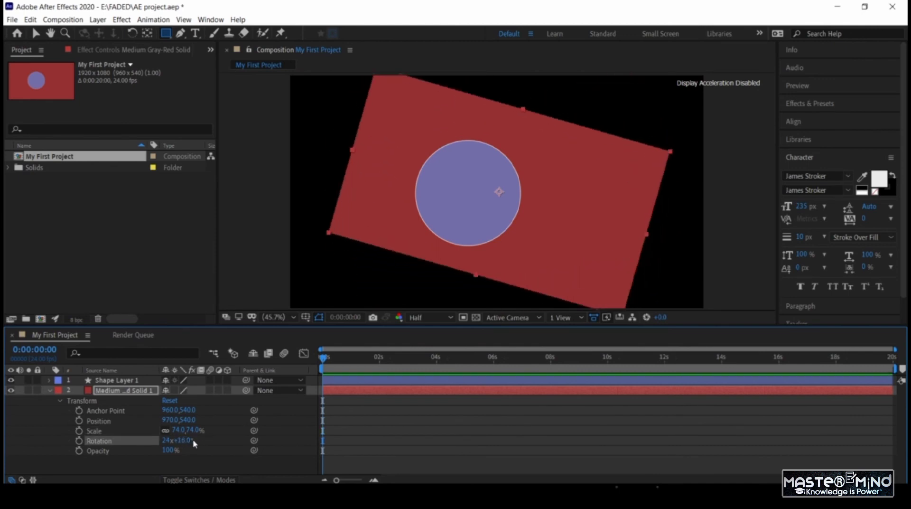
key(ctrl+z)
key(ctrl+z)
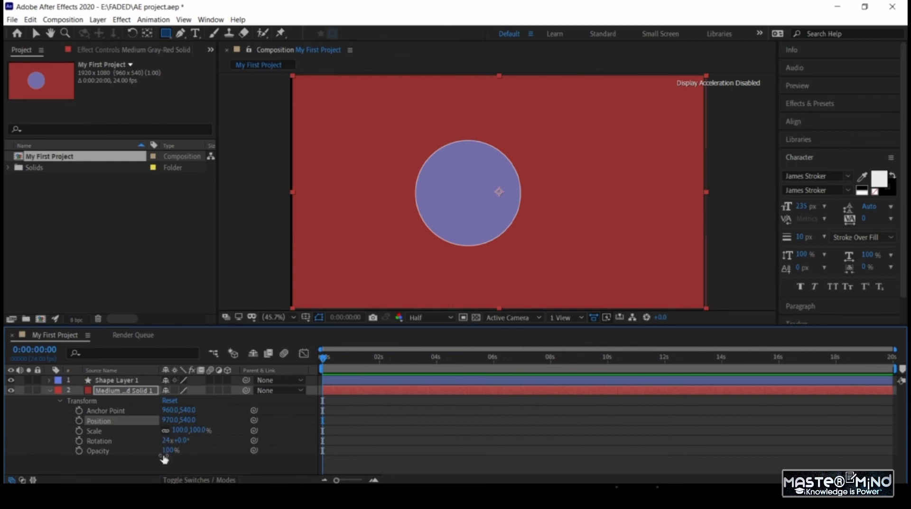
Try adjusting the red solid's Opacity, and undo the change.
mouse_move(171, 451)
mouse_down()
mouse_move(138, 449)
mouse_move(165, 447)
mouse_up()
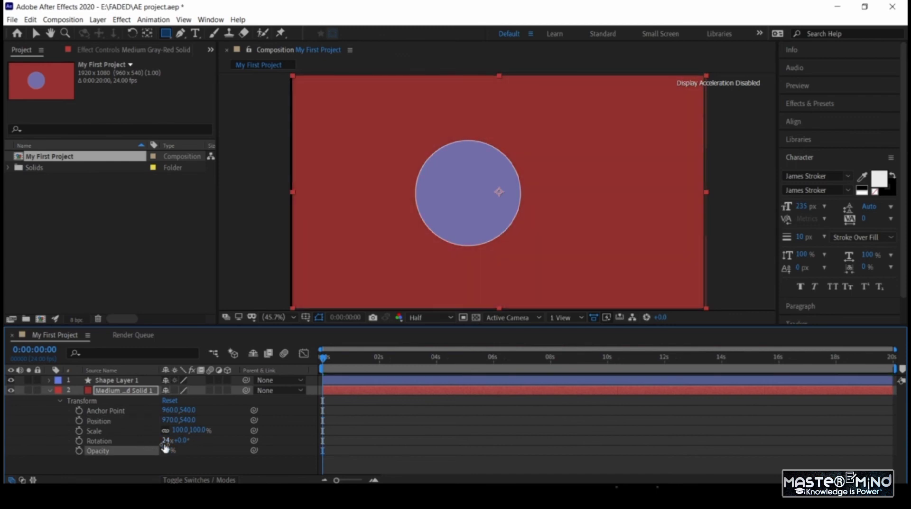
key(ctrl+z)
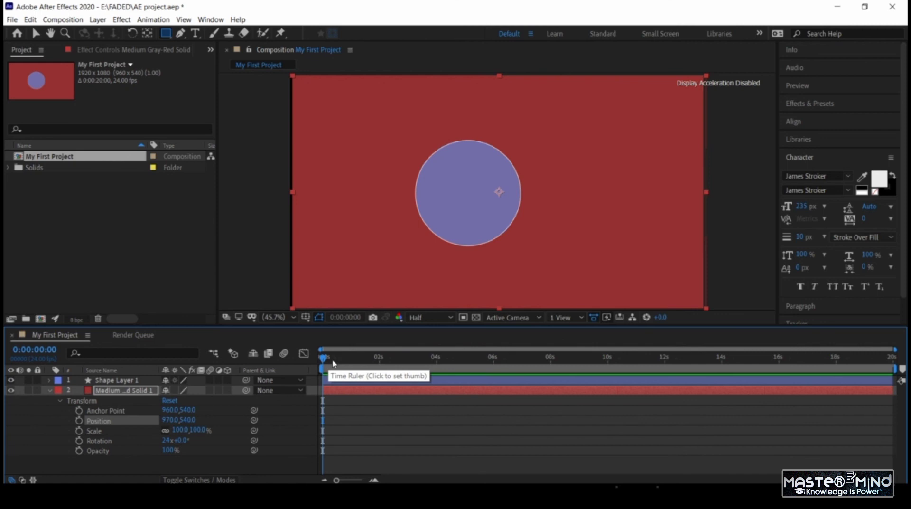
Set a Position keyframe for the red solid at 0:00:00:00.
click(335, 360)
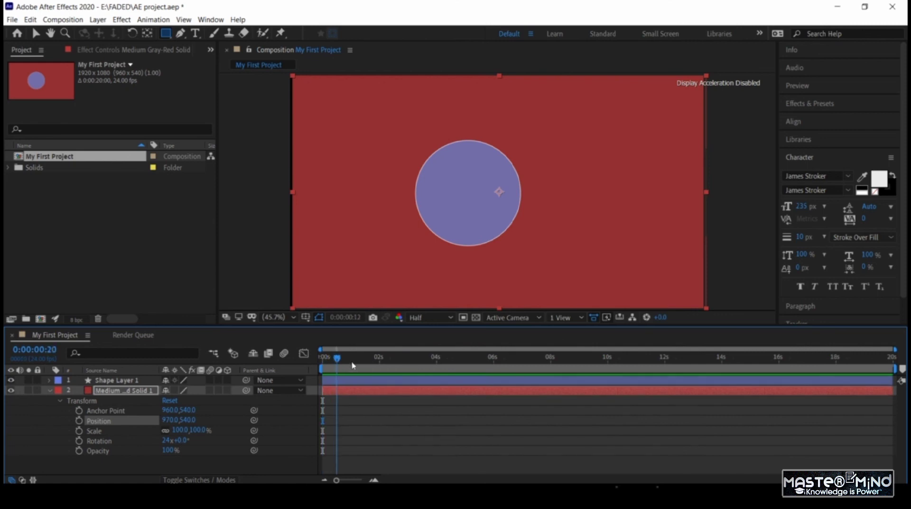
drag(352, 365, 308, 374)
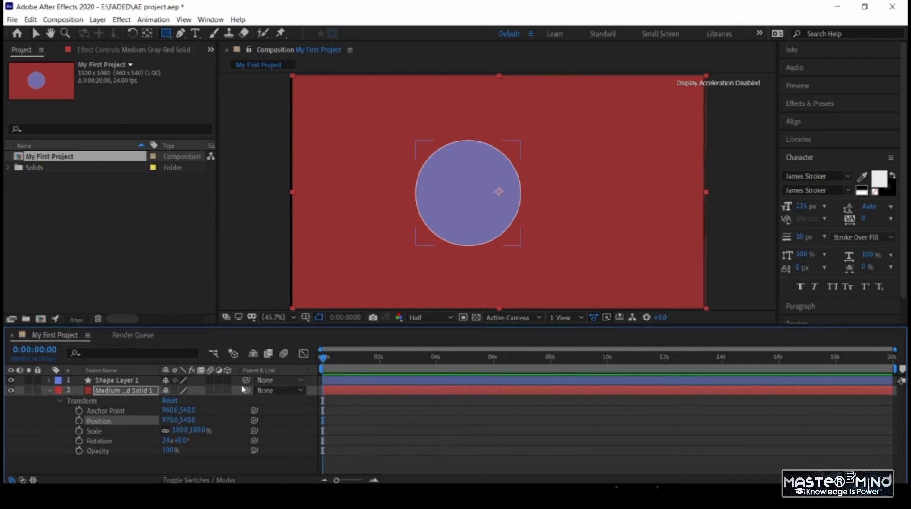
click(78, 422)
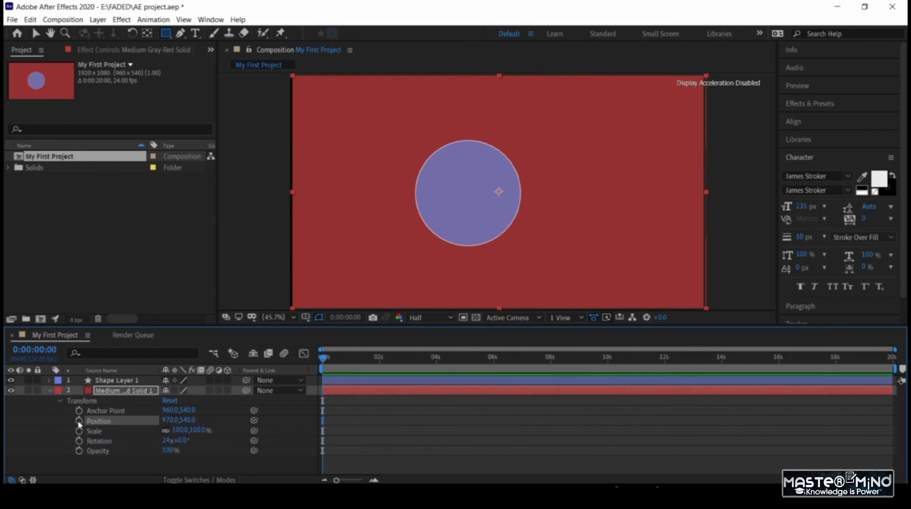
Add a second Position keyframe for the red solid at 0:00:04:00, shifting it horizontally to 1487, 540.
click(357, 357)
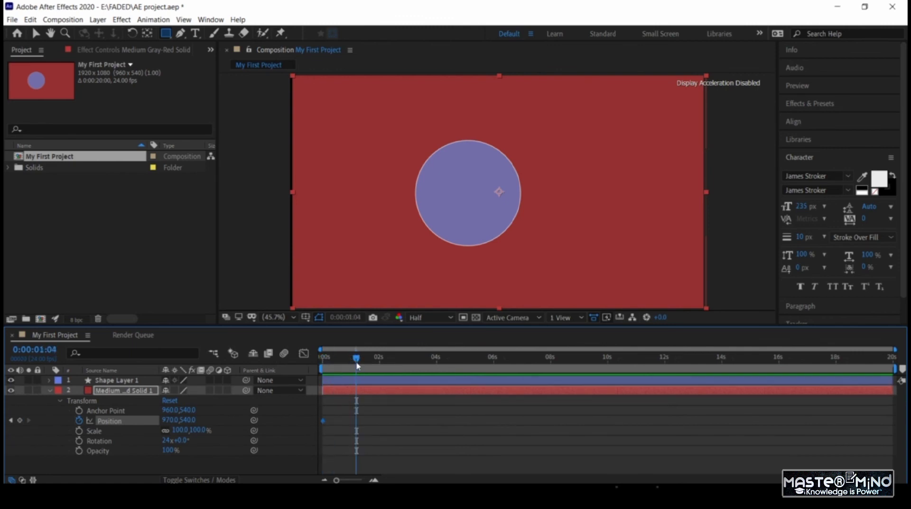
drag(358, 365, 437, 361)
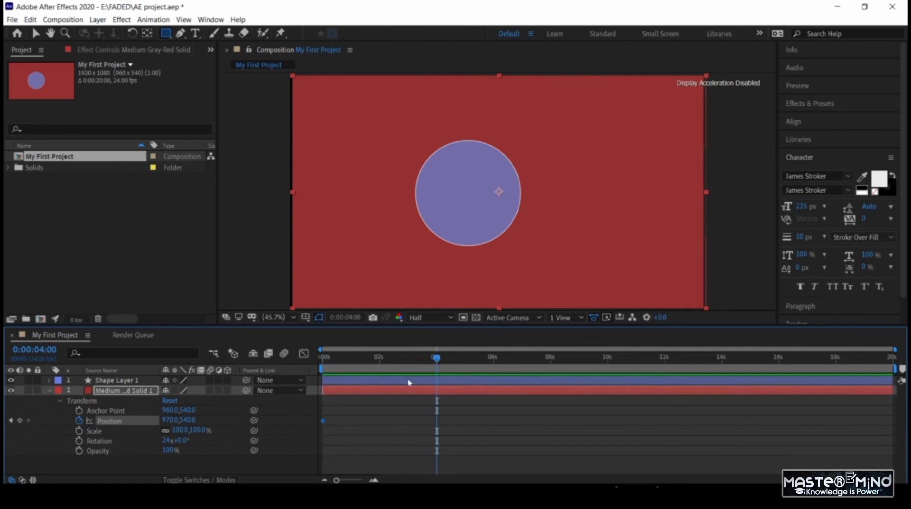
drag(169, 420, 458, 407)
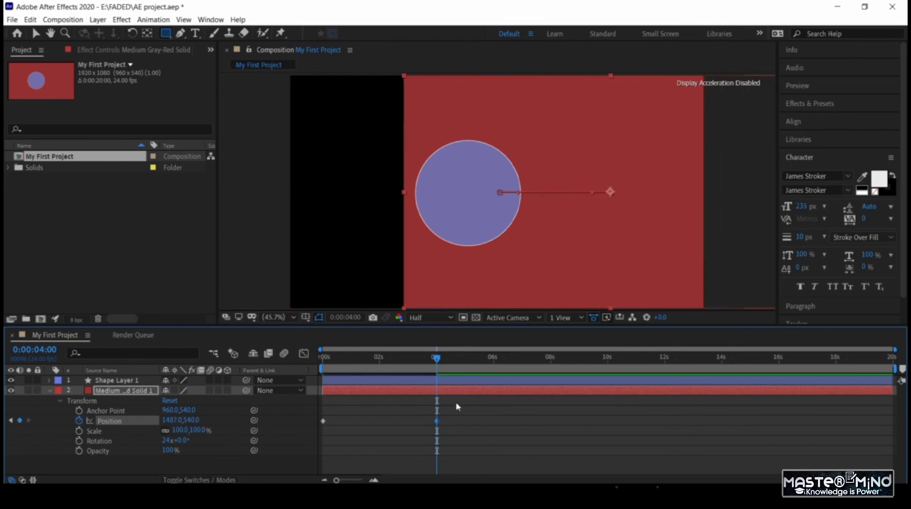
Preview the red solid's Position animation by scrubbing the timeline between the two keyframes and playing it back from the start.
click(419, 357)
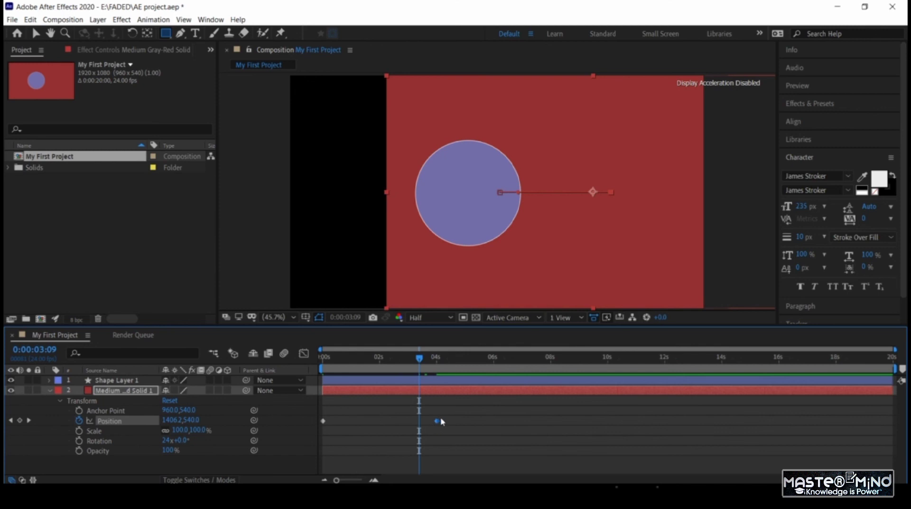
drag(395, 362, 294, 369)
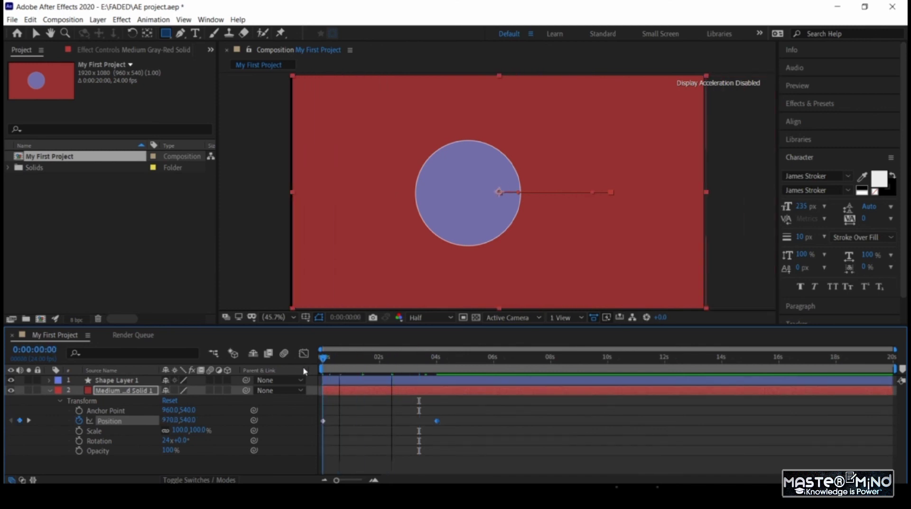
drag(343, 365, 286, 387)
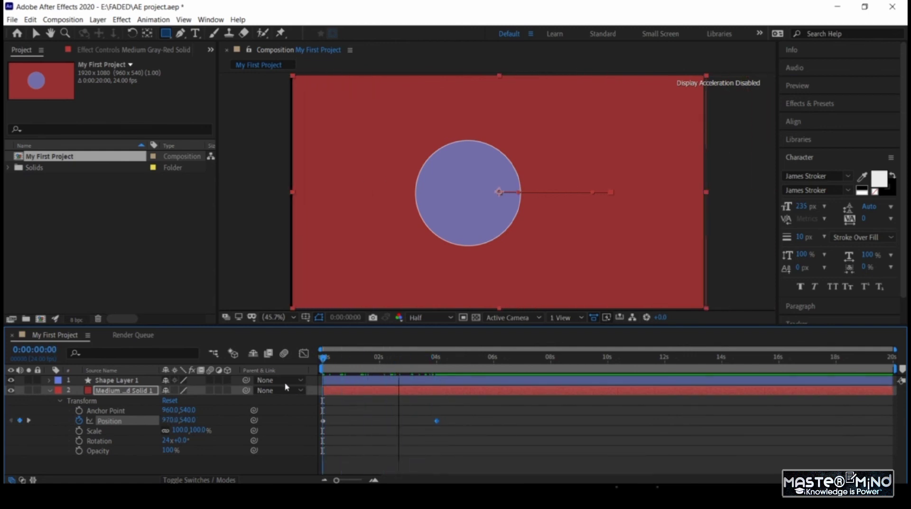
key(space)
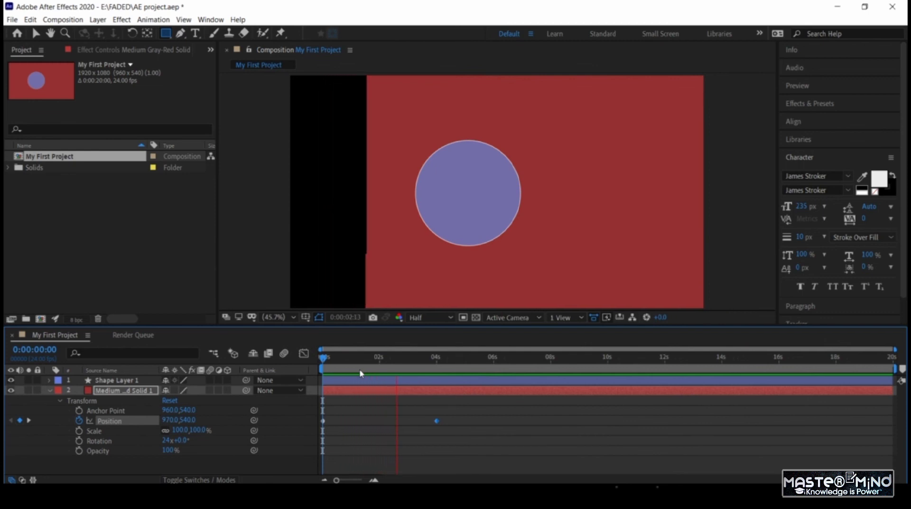
key(space)
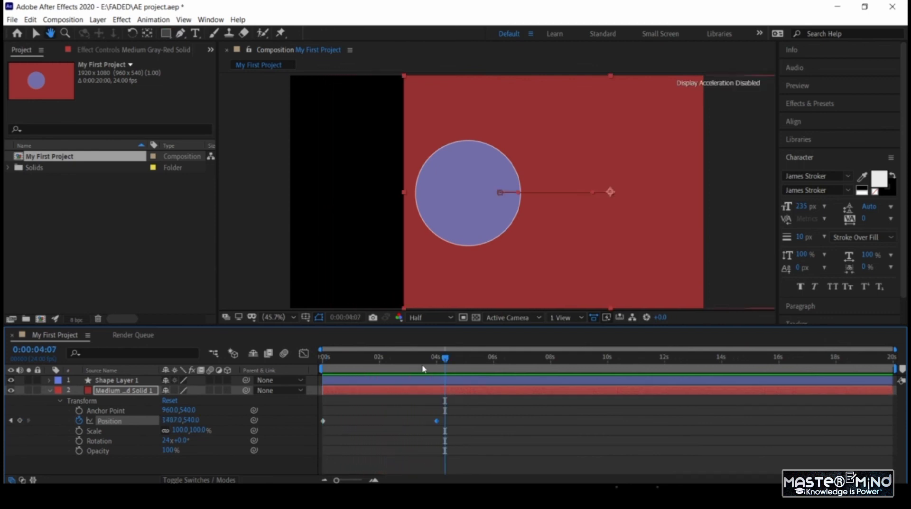
drag(429, 368, 323, 378)
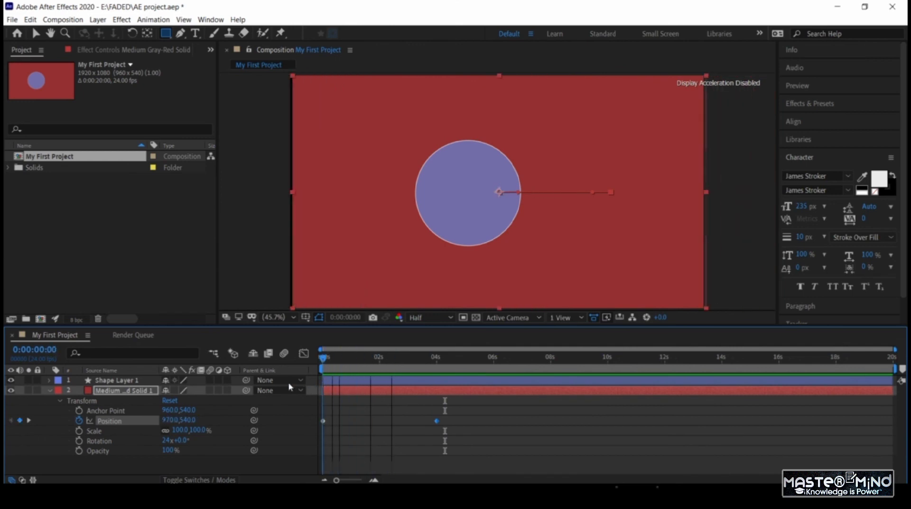
key(space)
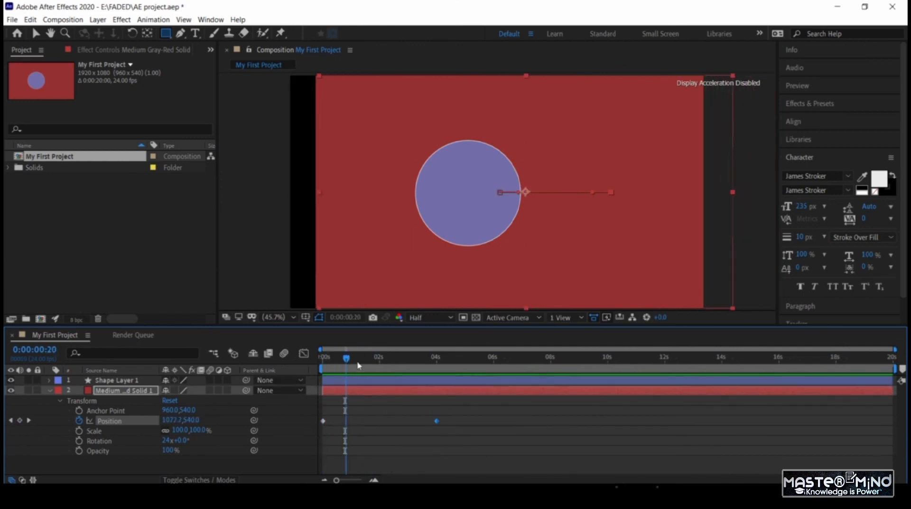
Remove all Position keyframes from the red solid at 0:00:01:07, return to 0:00:00:00 and collapse the layer's properties.
click(80, 421)
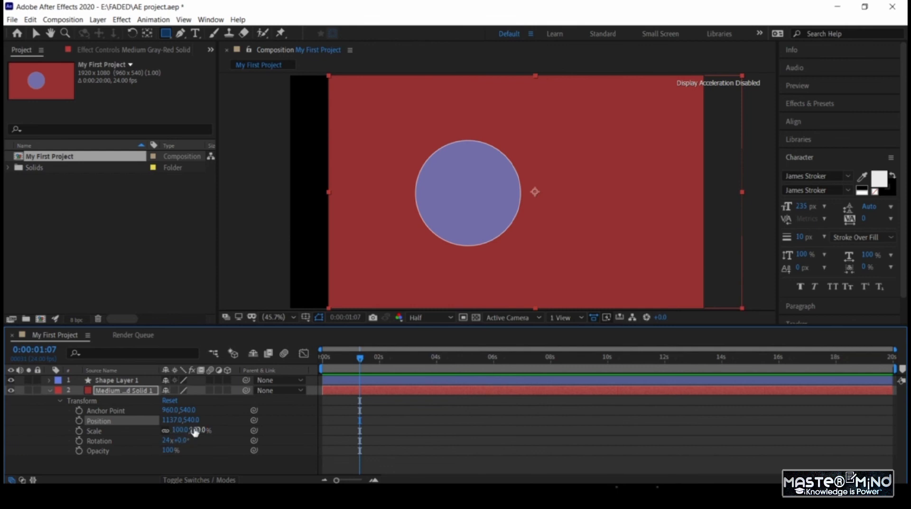
drag(350, 360, 323, 359)
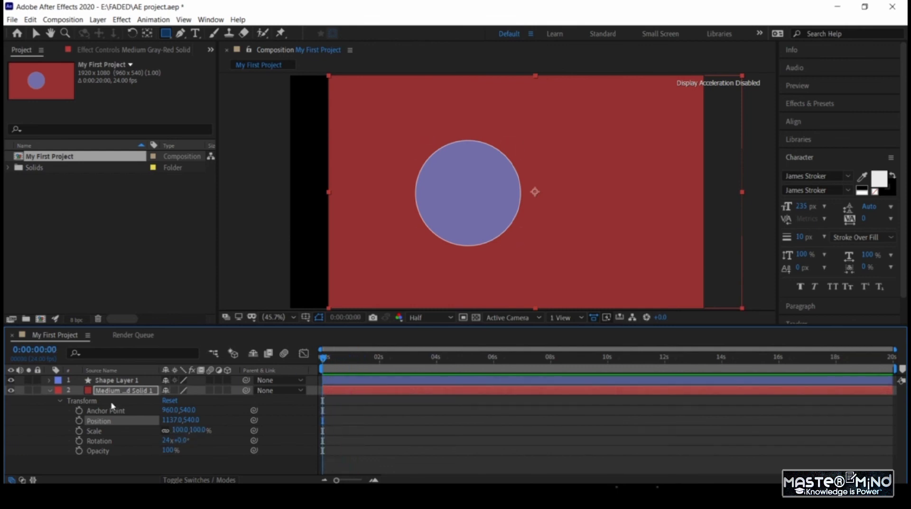
click(49, 391)
Examine Shape Layer 1's properties, including the ellipse's path, the stroke settings and the layer's Transform group.
click(122, 380)
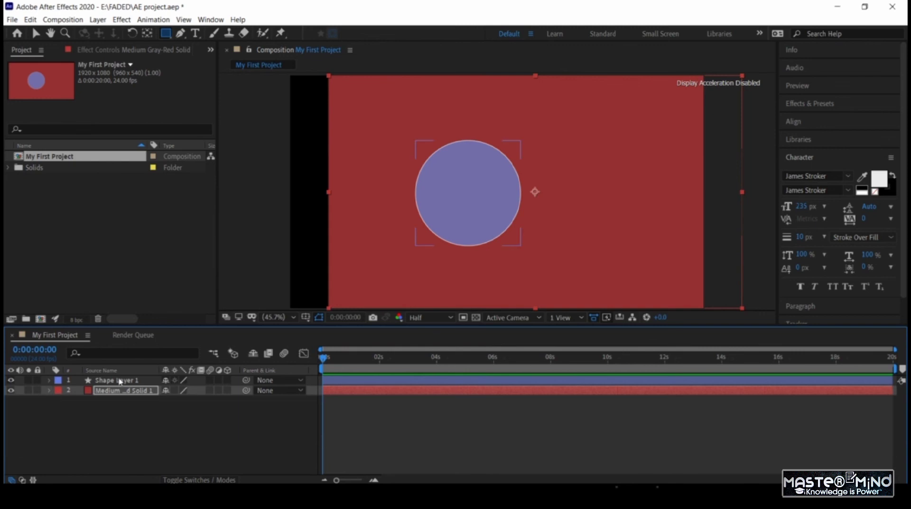
click(49, 380)
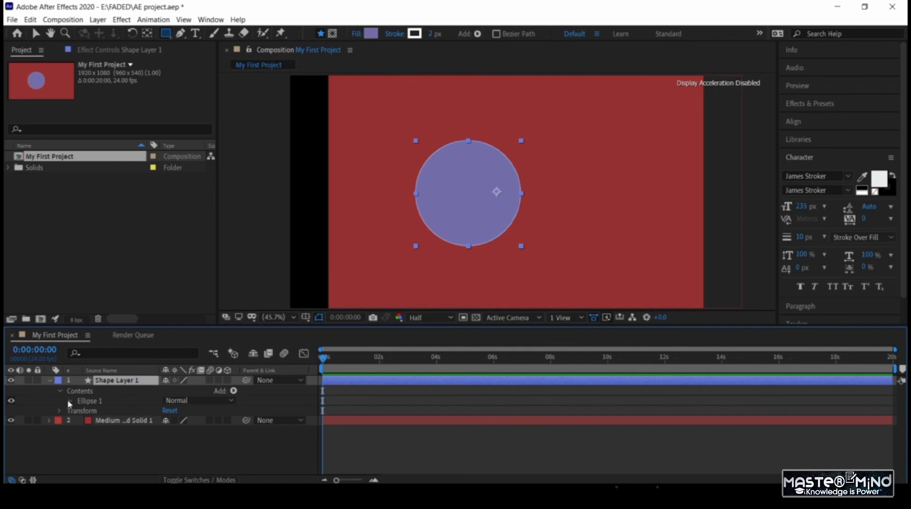
click(70, 401)
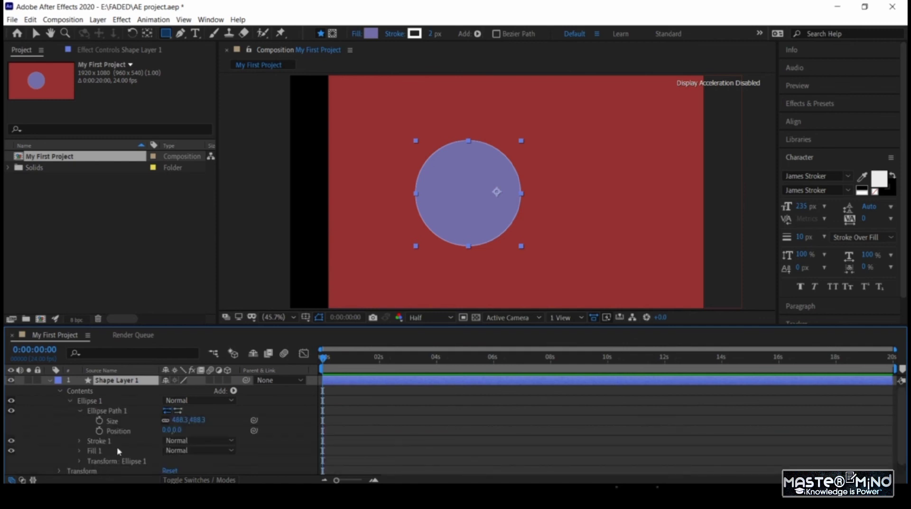
click(79, 441)
scroll(89, 415, down, 3)
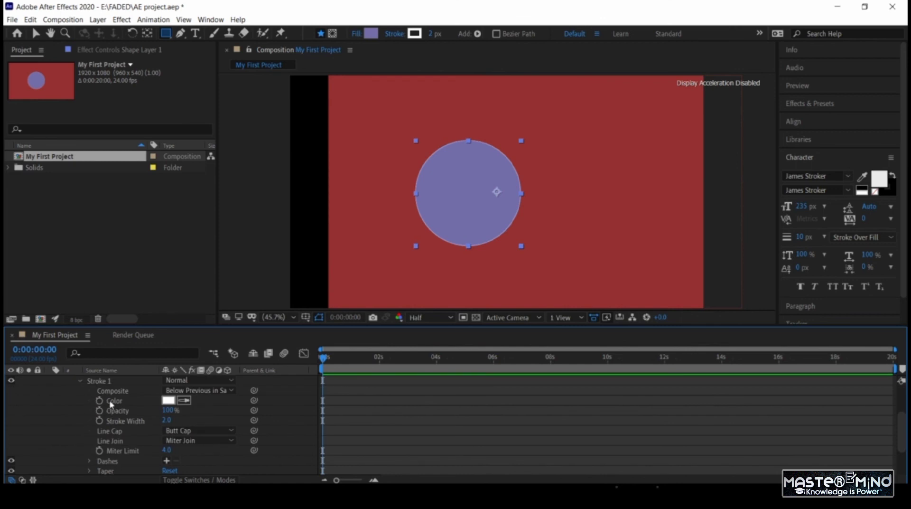
click(80, 382)
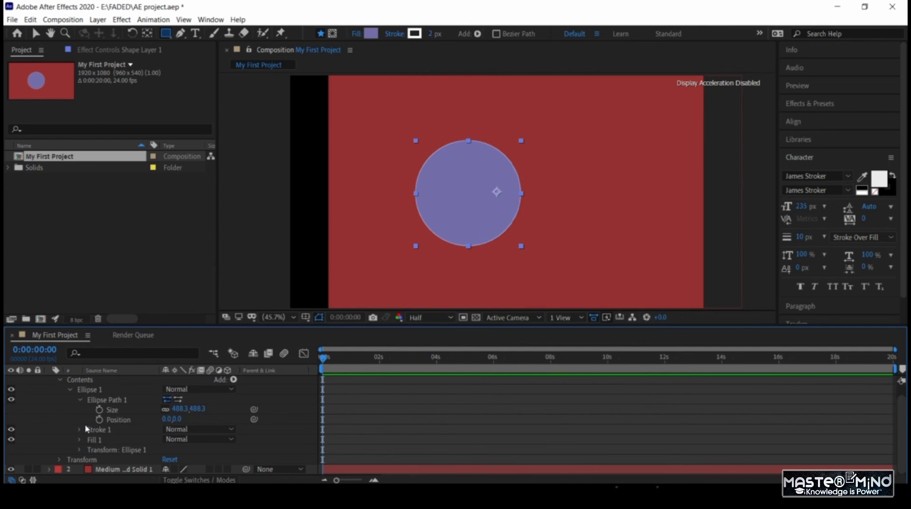
click(70, 390)
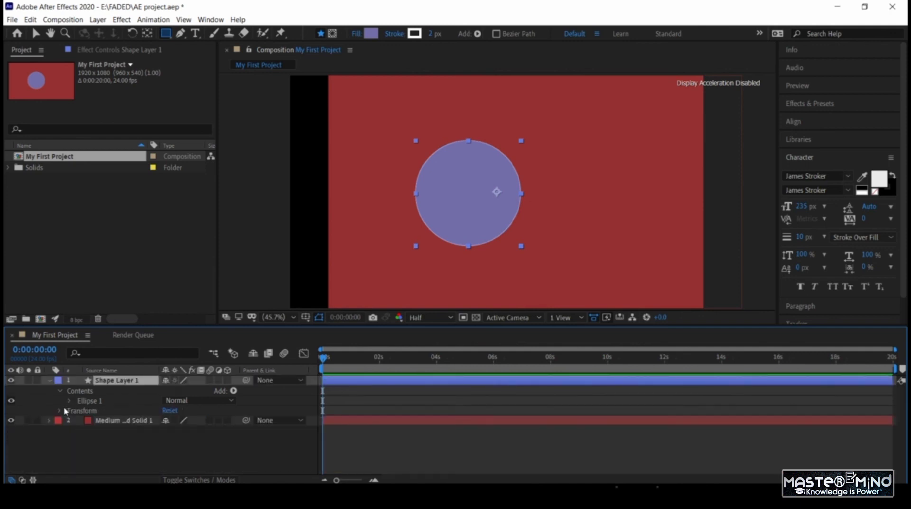
click(60, 411)
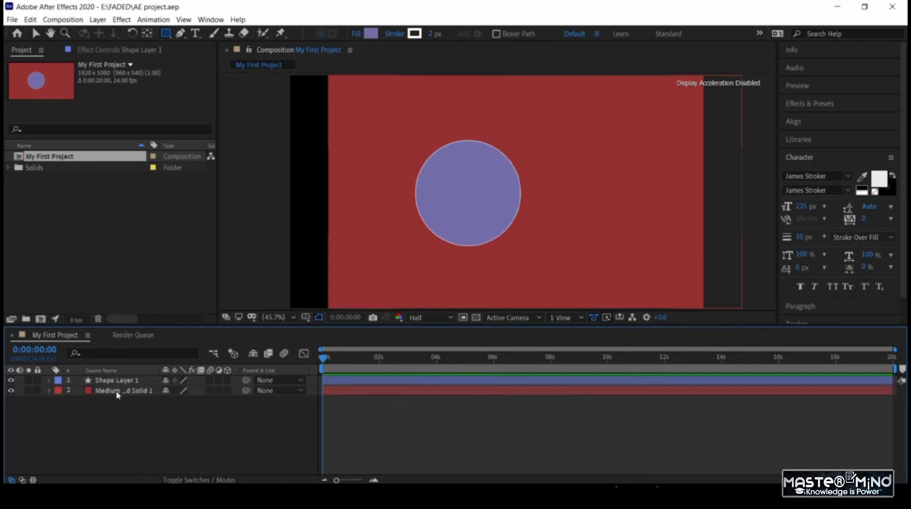
Draw a tall rectangular mask on the red solid, beside the circle, and reveal the mask's properties.
click(119, 395)
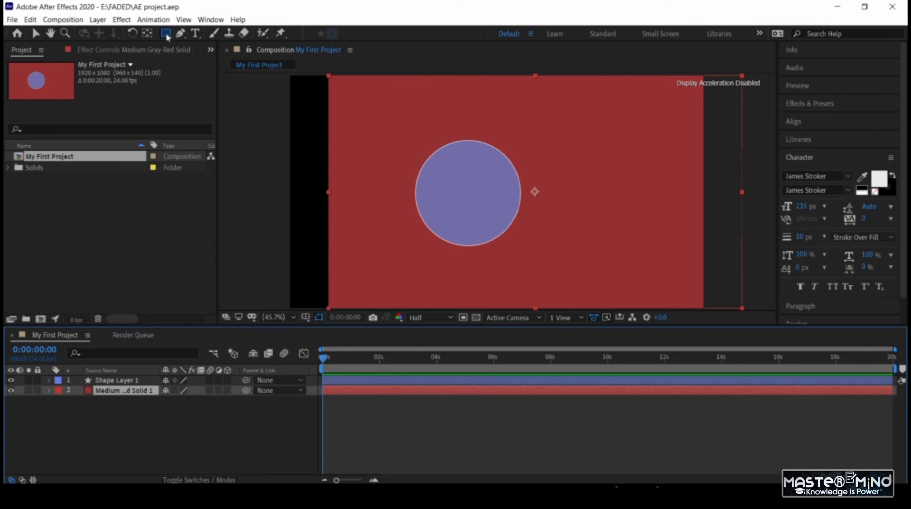
drag(575, 131, 658, 243)
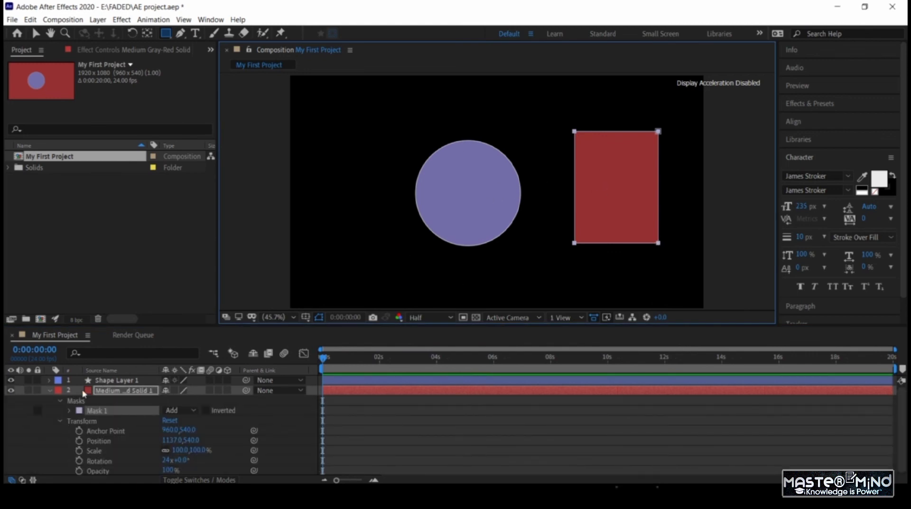
click(69, 411)
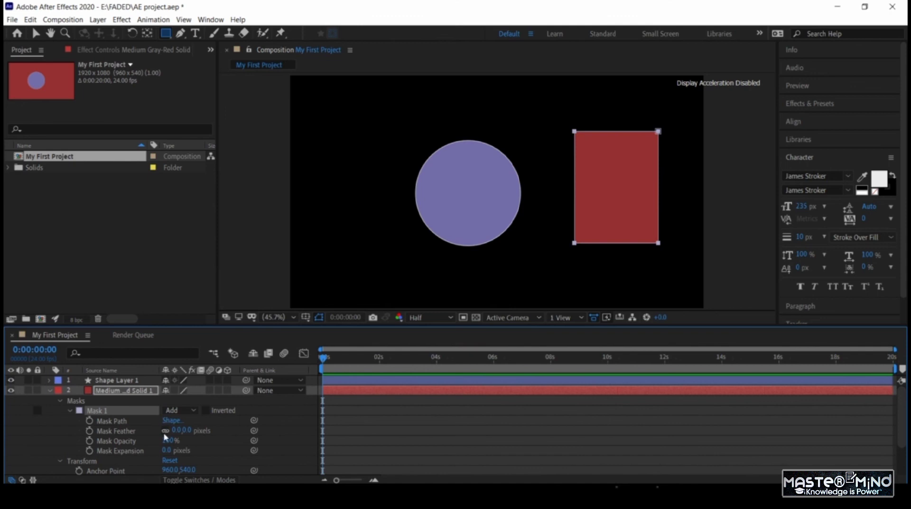
Try a Mask Feather of 77 pixels, Mask Opacity of 82% and Mask Expansion of 107 pixels, and delete the red solid's mask.
drag(179, 431, 227, 434)
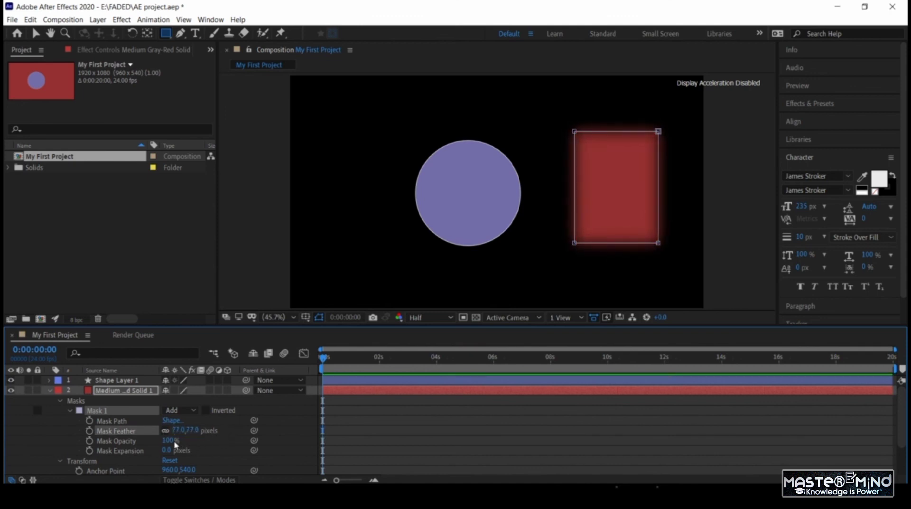
drag(171, 441, 230, 450)
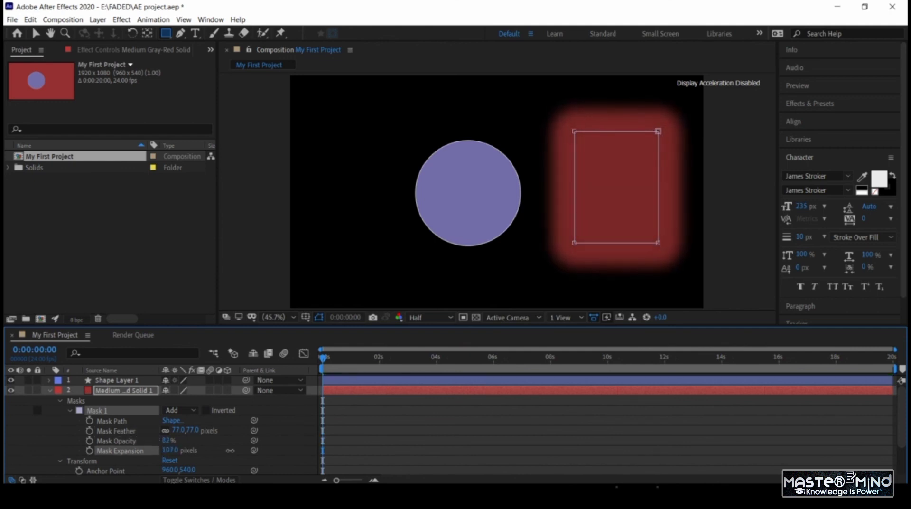
click(75, 402)
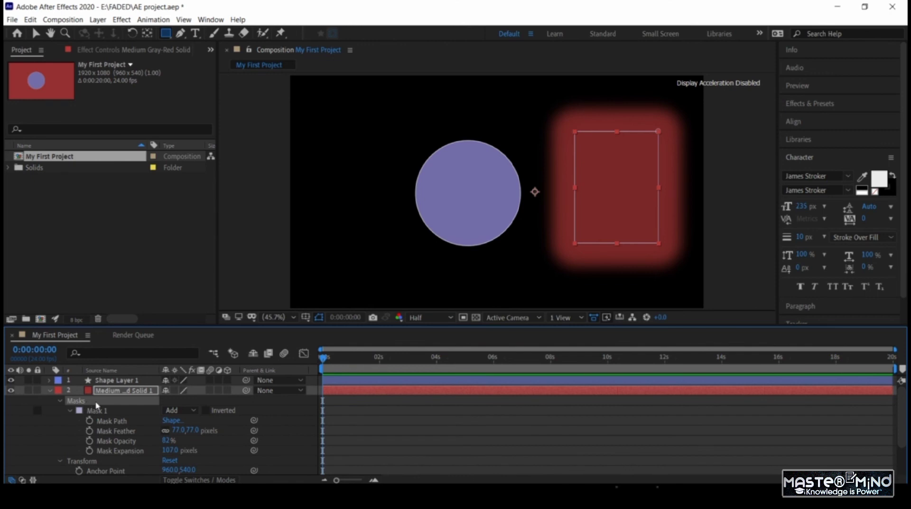
key(Delete)
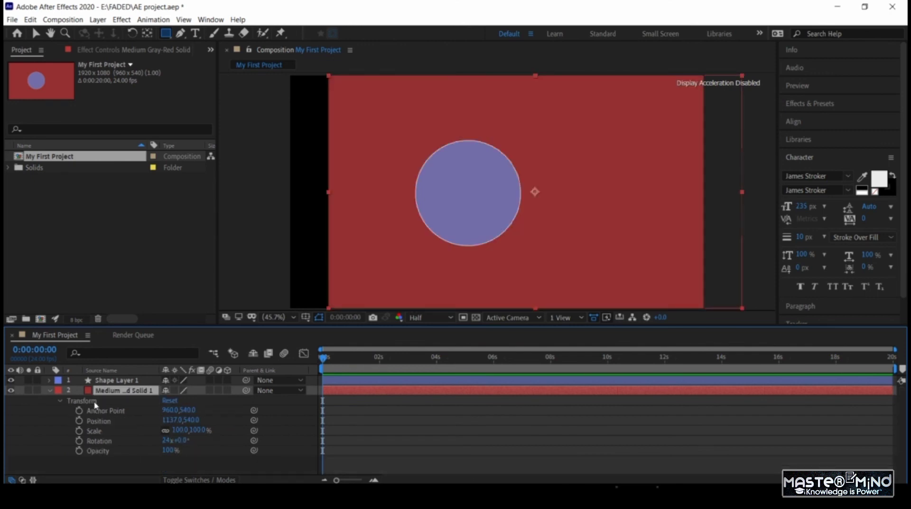